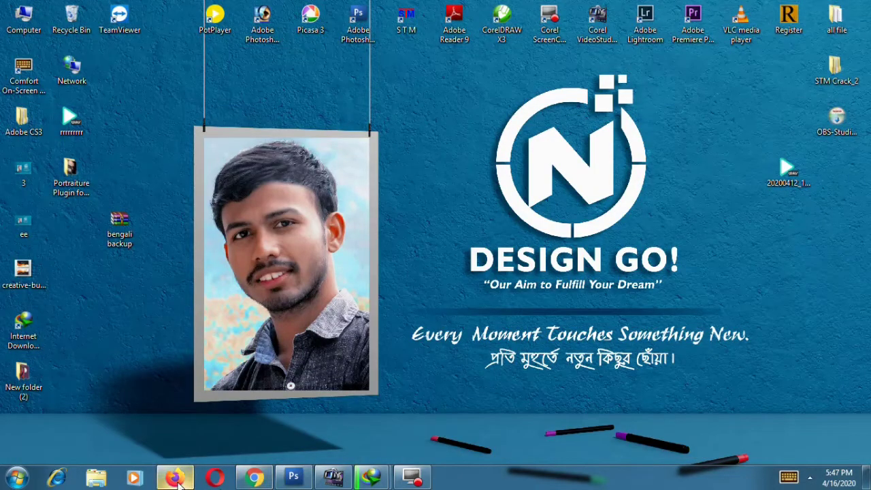
# Step: Restore the Firefox window from the taskbar
pyautogui.click(184, 484)
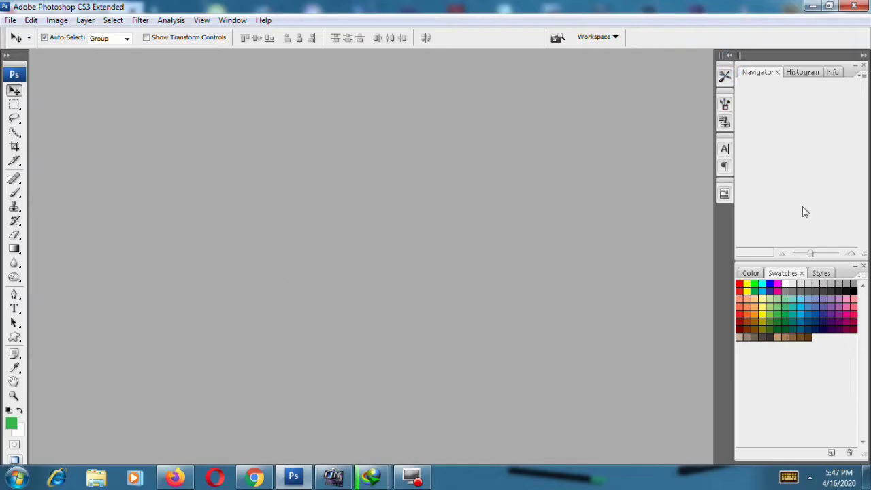
# Step: Create a blank 18 × 12 inch document and close the Navigator panel
pyautogui.moveTo(783, 273); pyautogui.dragTo(591, 38)
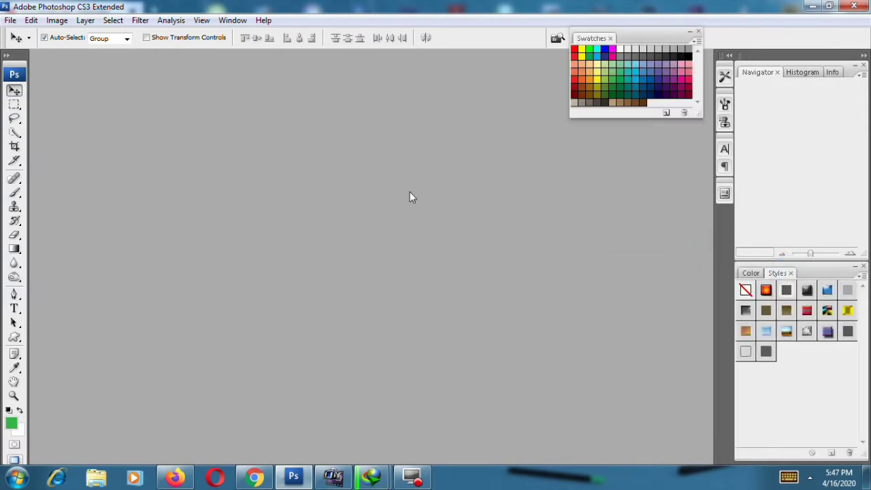
pyautogui.hotkey('ctrl', 'n')
pyautogui.click(485, 169)
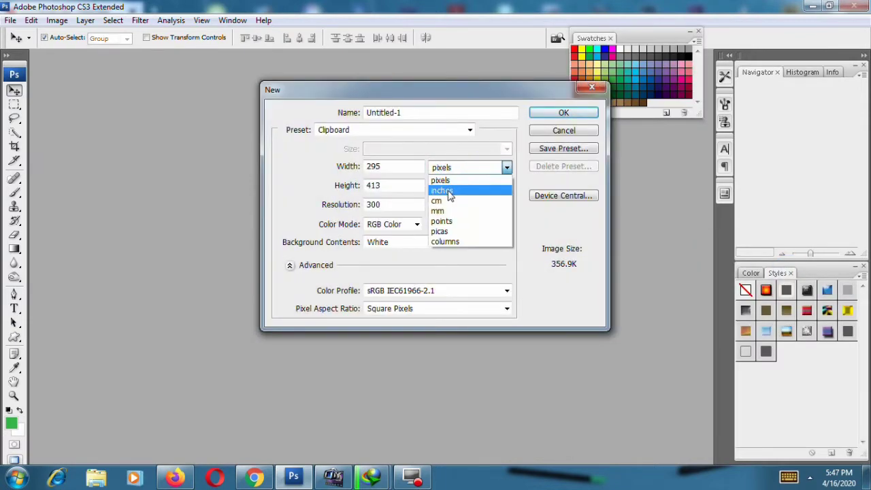
pyautogui.click(450, 191)
pyautogui.click(450, 210)
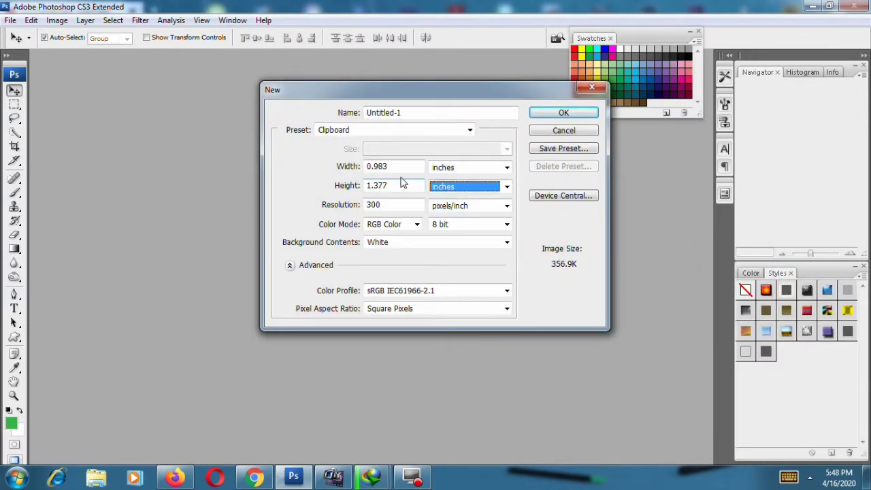
pyautogui.click(389, 166)
pyautogui.press('BackSpace')
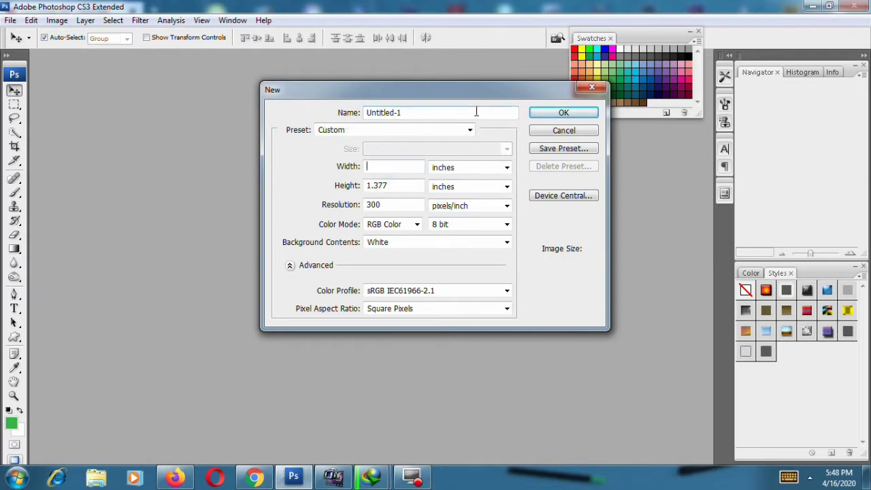
pyautogui.write('18')
pyautogui.press('Tab')
pyautogui.press('BackSpace')
pyautogui.press('Return')
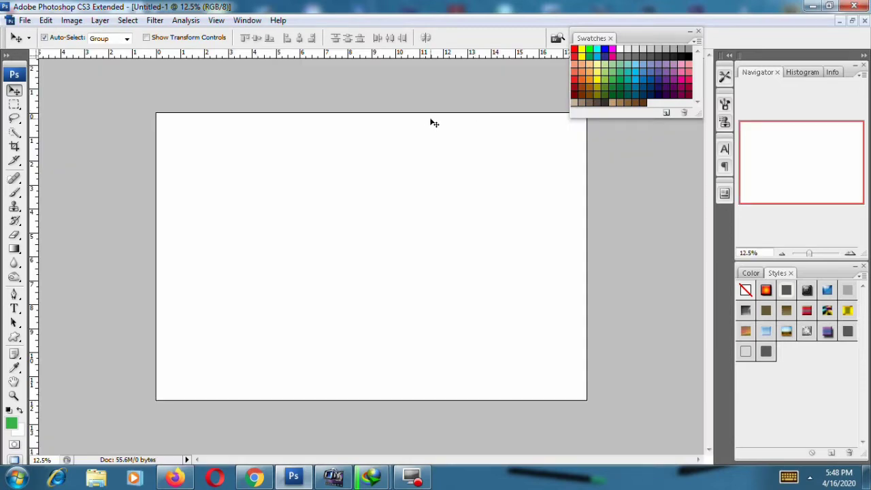
pyautogui.click(777, 72)
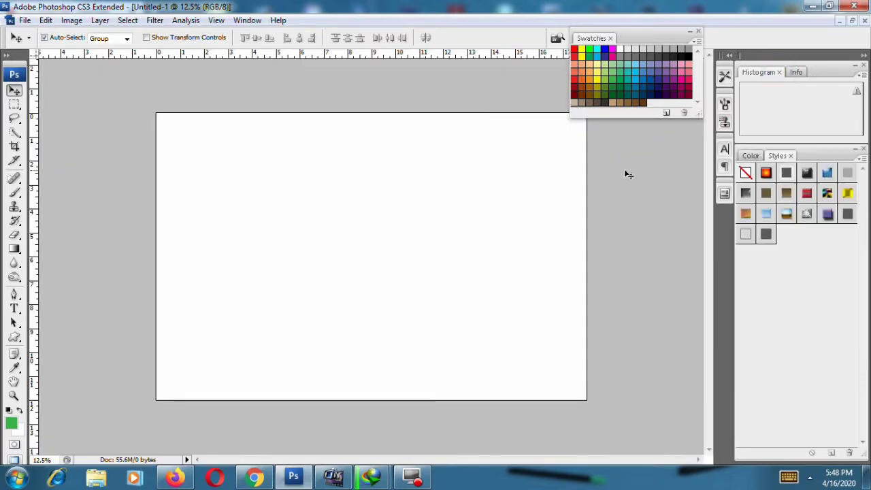
pyautogui.hotkey('ctrl', 'o')
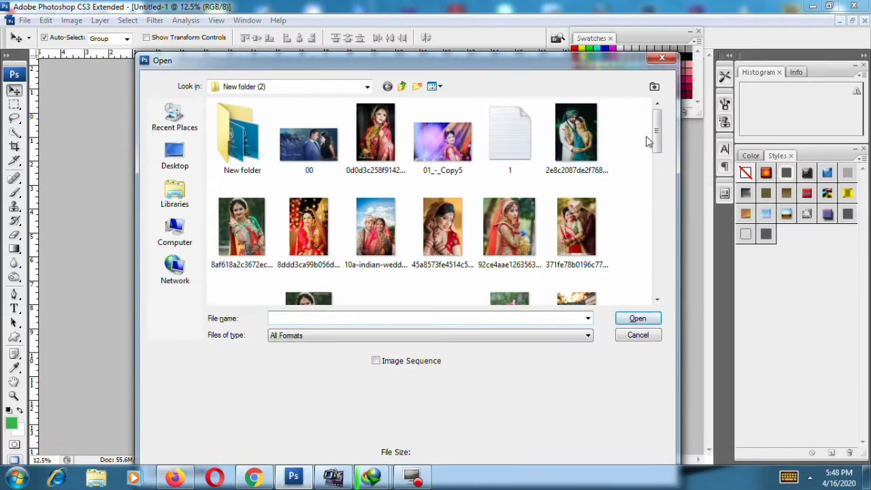
# Step: Open the wedding photo pic2.jpg from the photos folder
pyautogui.moveTo(658, 128); pyautogui.dragTo(643, 252)
pyautogui.doubleClick(442, 142)
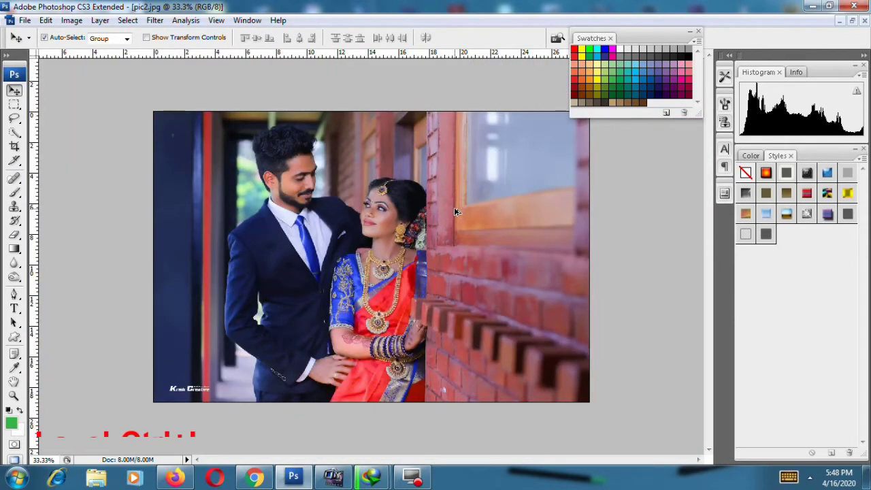
# Step: Apply Levels with input range 12 to 231, zooming in to check the bride's face
pyautogui.hotkey('ctrl', 'l')
pyautogui.moveTo(610, 273); pyautogui.dragTo(612, 274)
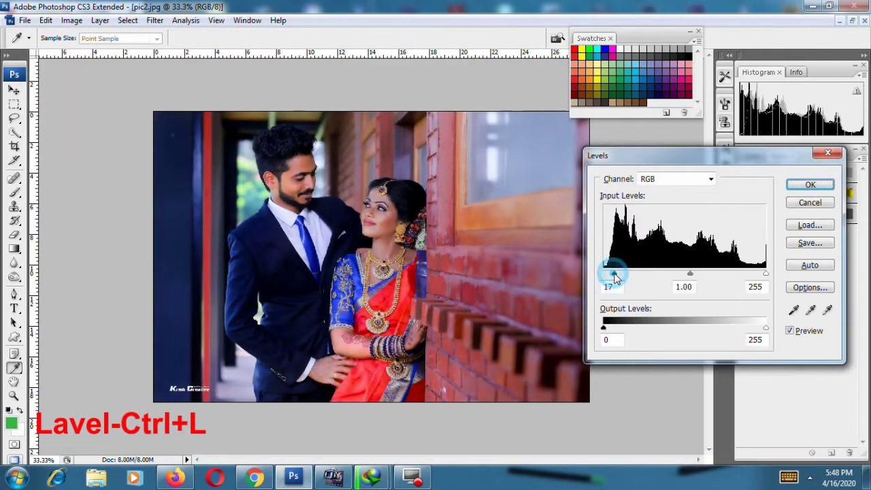
pyautogui.moveTo(765, 273); pyautogui.dragTo(749, 273)
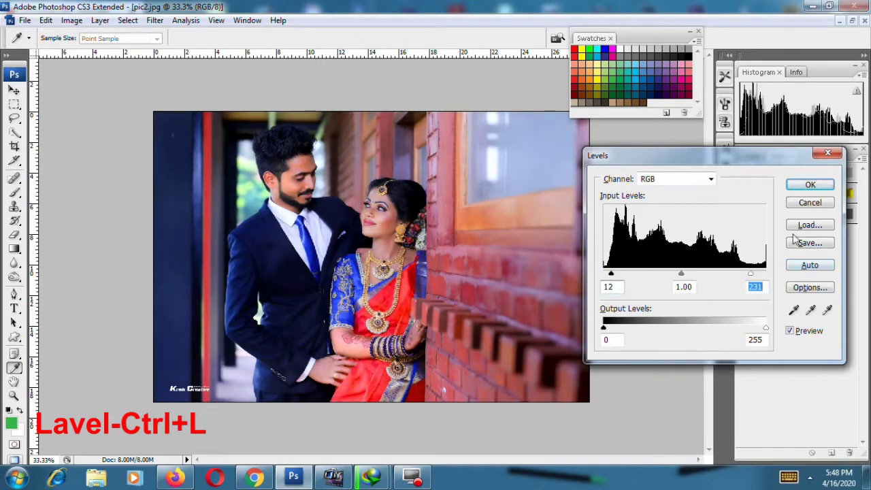
pyautogui.click(809, 184)
pyautogui.hotkey('ctrl', '+')
pyautogui.hotkey('ctrl', '+')
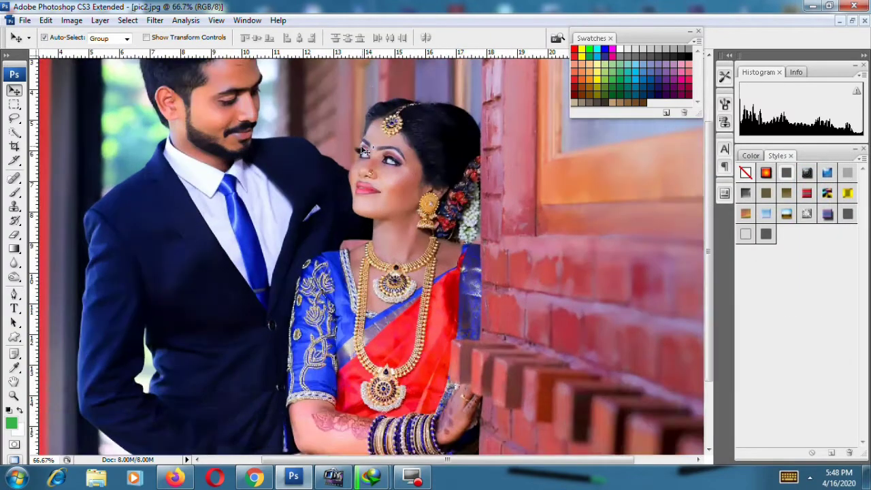
pyautogui.hotkey('ctrl', '+')
pyautogui.hotkey('ctrl', '+')
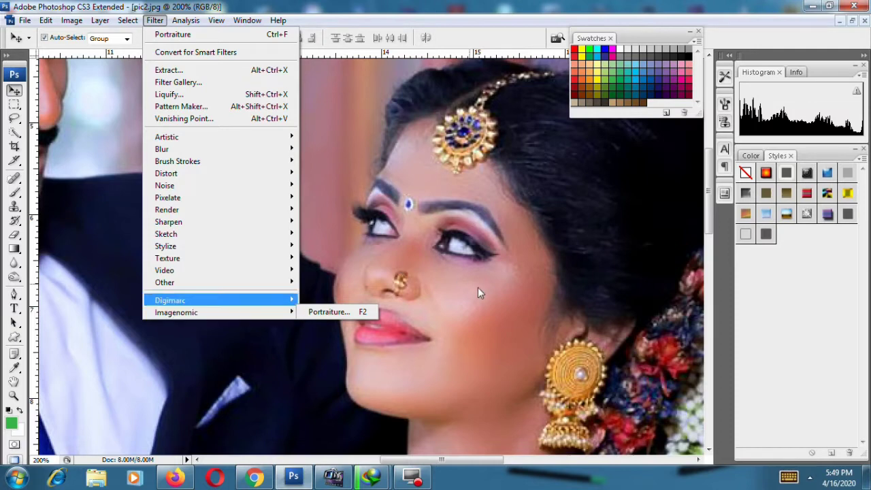
pyautogui.press('Escape')
pyautogui.hotkey('ctrl', '-')
pyautogui.hotkey('ctrl', '-')
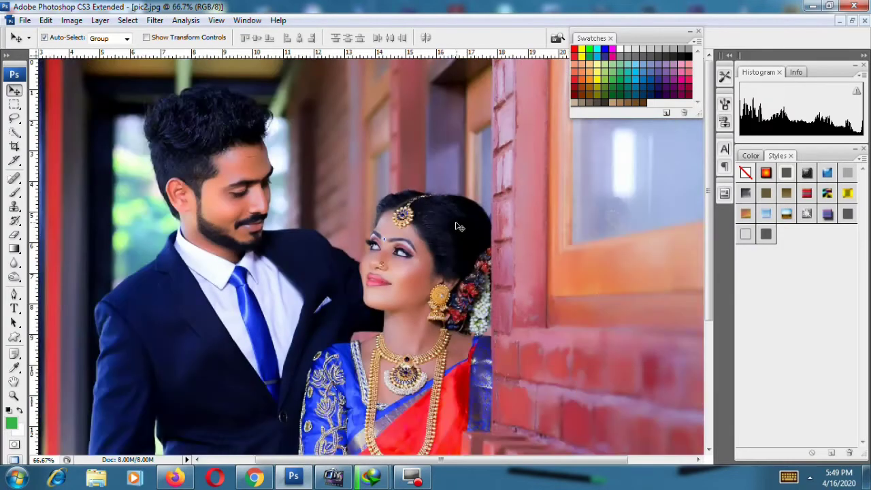
pyautogui.hotkey('ctrl', '-')
# Step: Drag the photo onto the blank canvas and enlarge it, then remove that first attempt
pyautogui.click(851, 21)
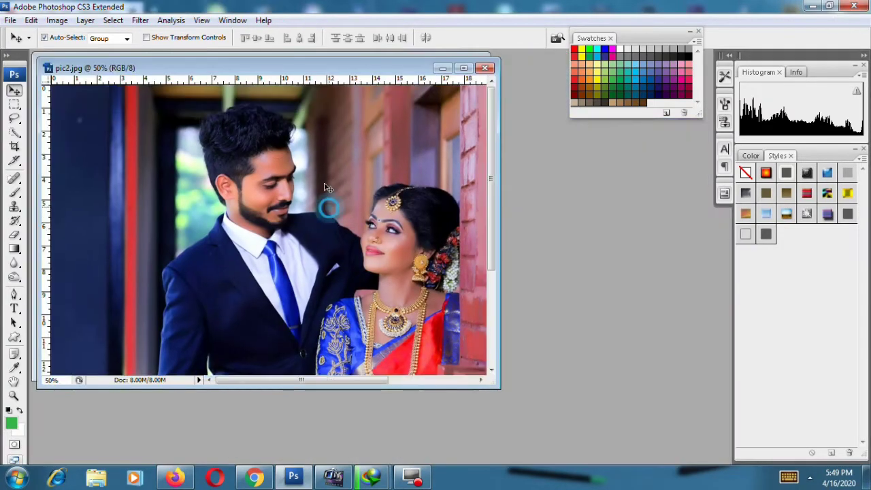
pyautogui.hotkey('ctrl', 'n')
pyautogui.press('Return')
pyautogui.moveTo(435, 279); pyautogui.dragTo(373, 196)
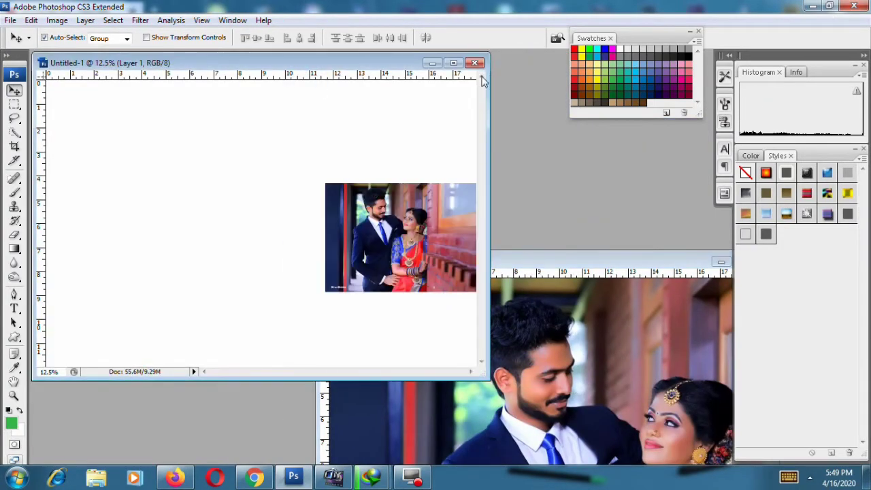
pyautogui.click(453, 63)
pyautogui.moveTo(500, 244); pyautogui.dragTo(335, 225)
pyautogui.hotkey('ctrl', 't')
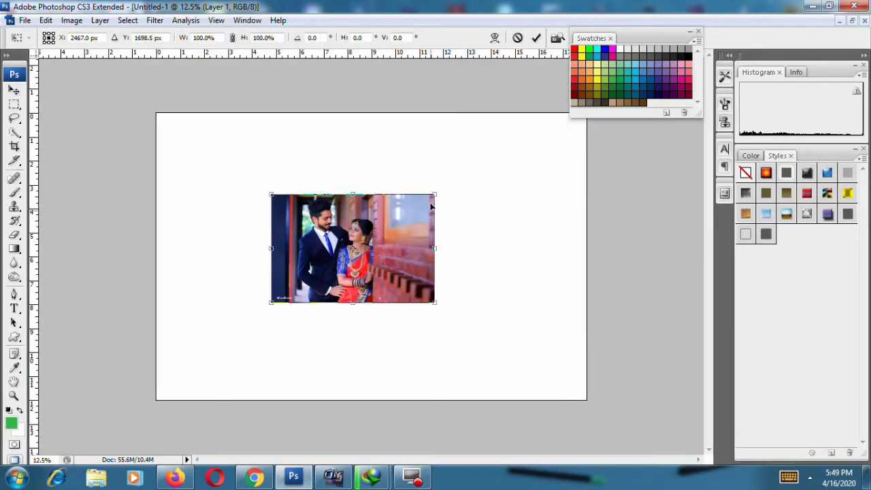
pyautogui.moveTo(435, 195); pyautogui.dragTo(557, 112)
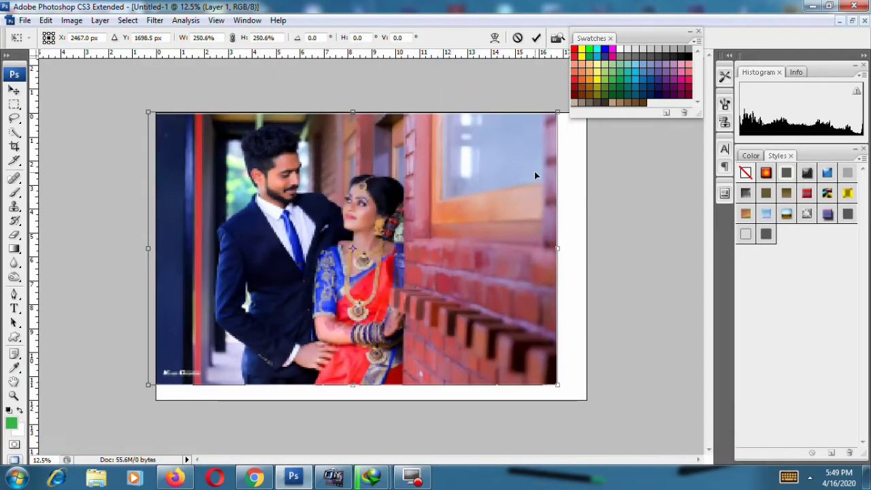
pyautogui.moveTo(557, 384); pyautogui.dragTo(614, 427)
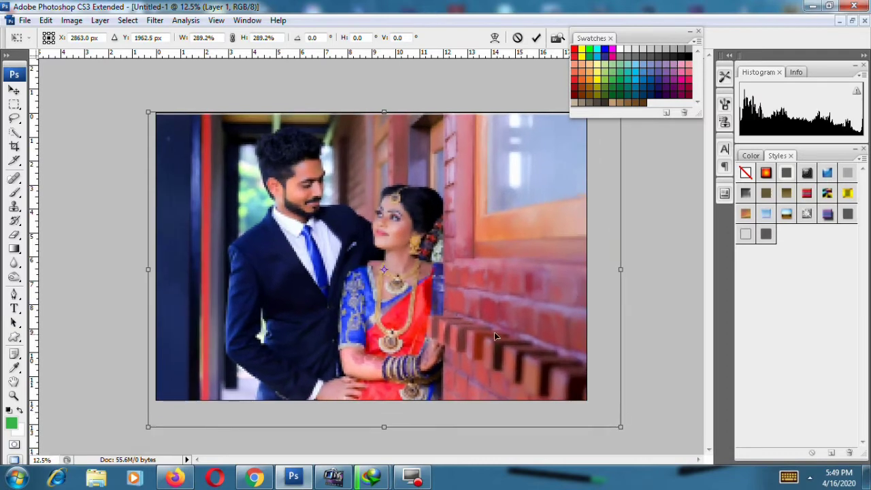
pyautogui.press('Return')
pyautogui.hotkey('ctrl', '-')
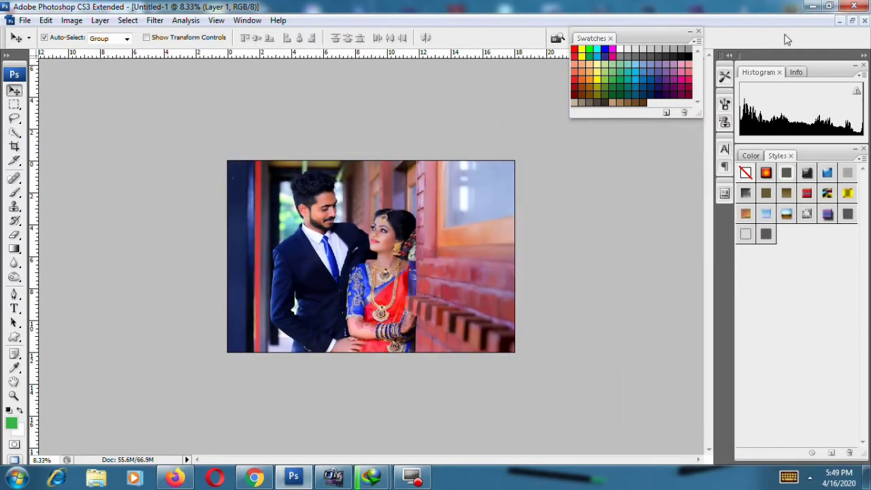
pyautogui.press('Delete')
# Step: Copy the photo into Untitled-1 again and scale it to cover the whole canvas
pyautogui.click(852, 21)
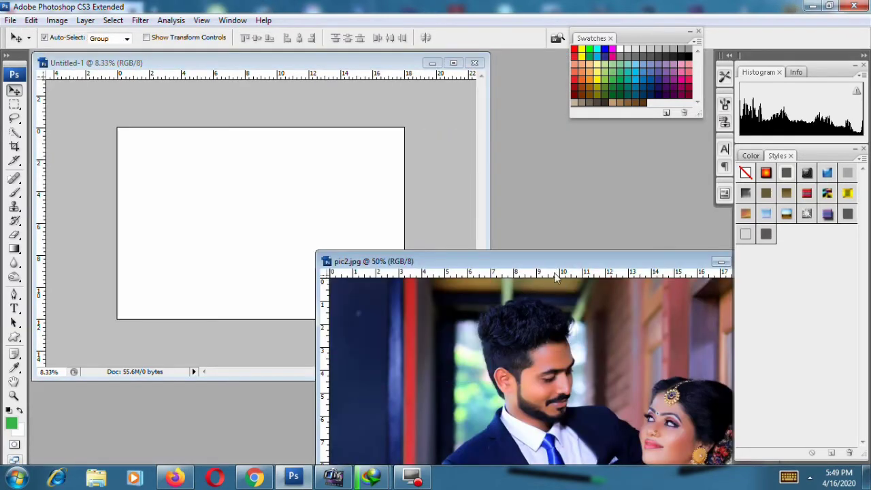
pyautogui.moveTo(519, 347)
pyautogui.mouseDown()
pyautogui.moveTo(272, 185)
pyautogui.moveTo(285, 218)
pyautogui.mouseUp()
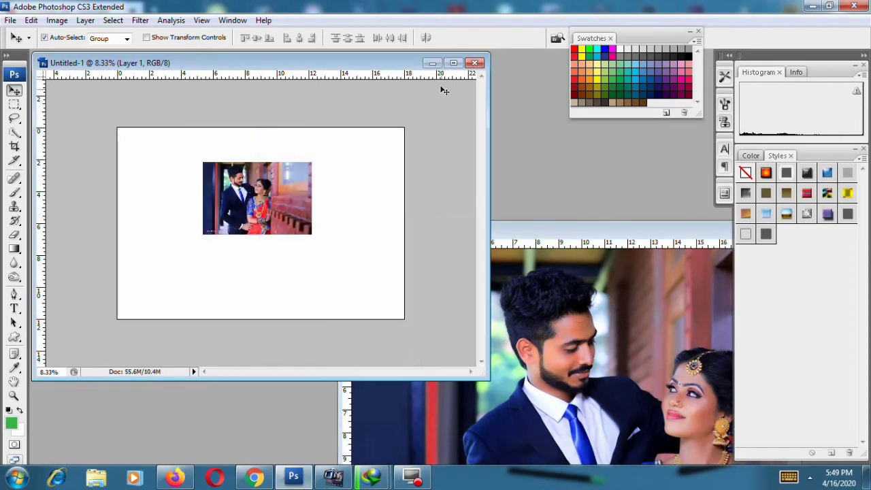
pyautogui.click(451, 63)
pyautogui.hotkey('ctrl', 't')
pyautogui.moveTo(421, 196); pyautogui.dragTo(521, 138)
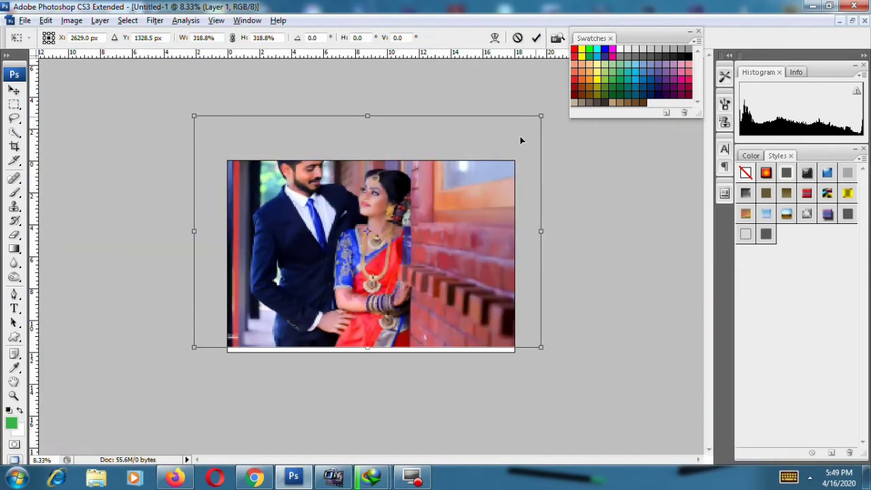
pyautogui.moveTo(467, 253); pyautogui.dragTo(479, 238)
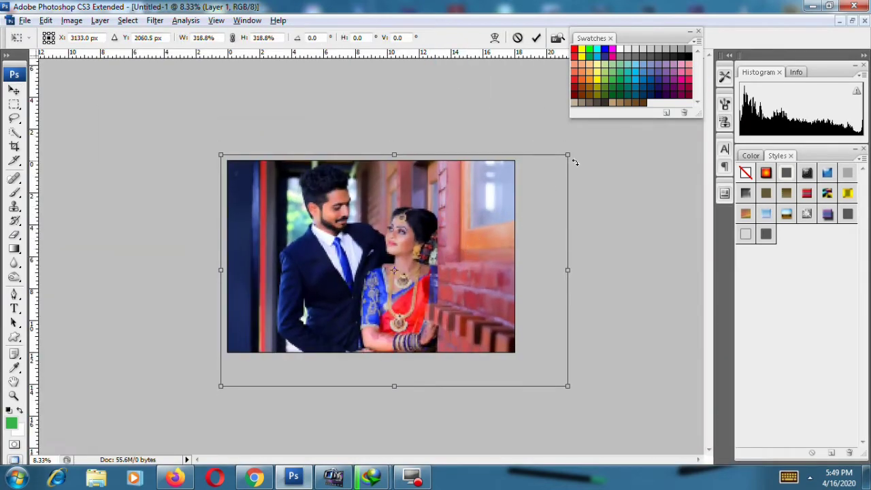
pyautogui.moveTo(575, 160); pyautogui.dragTo(571, 155)
pyautogui.press('Return')
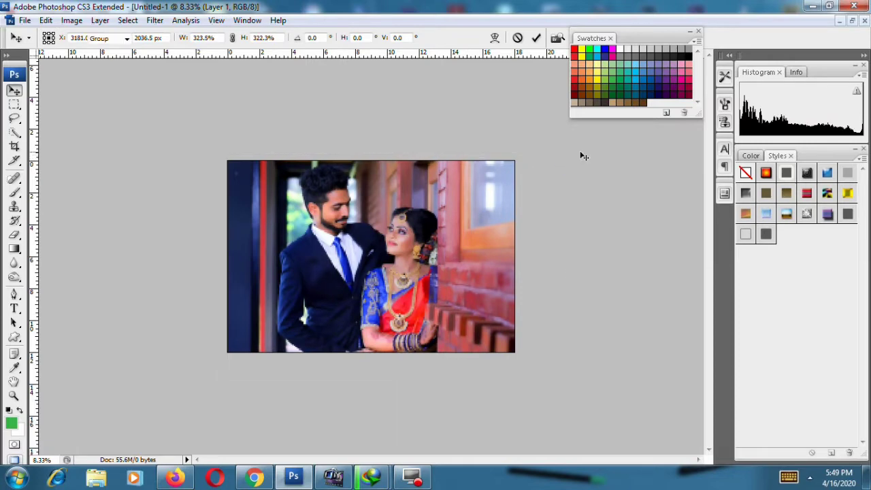
pyautogui.hotkey('ctrl', '+')
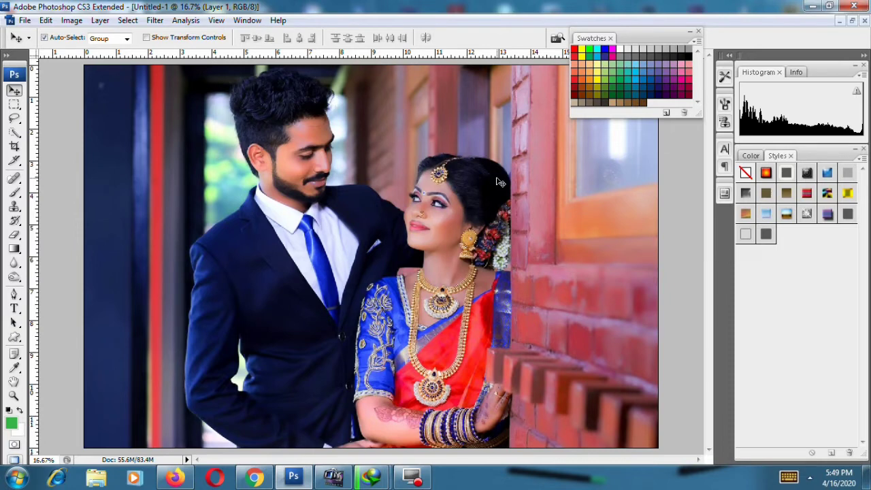
# Step: Select a tall narrow strip on the photo's left with the Rectangular Marquee
pyautogui.click(750, 155)
pyautogui.hotkey('ctrl', '-')
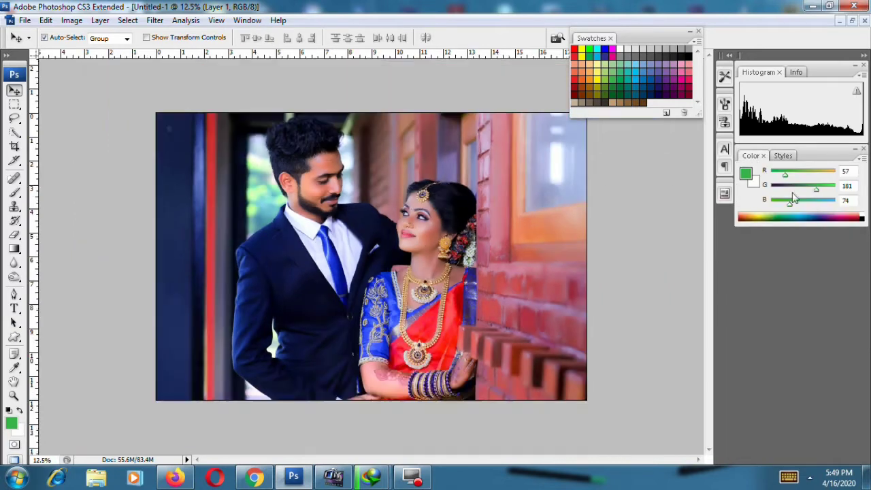
pyautogui.click(13, 104)
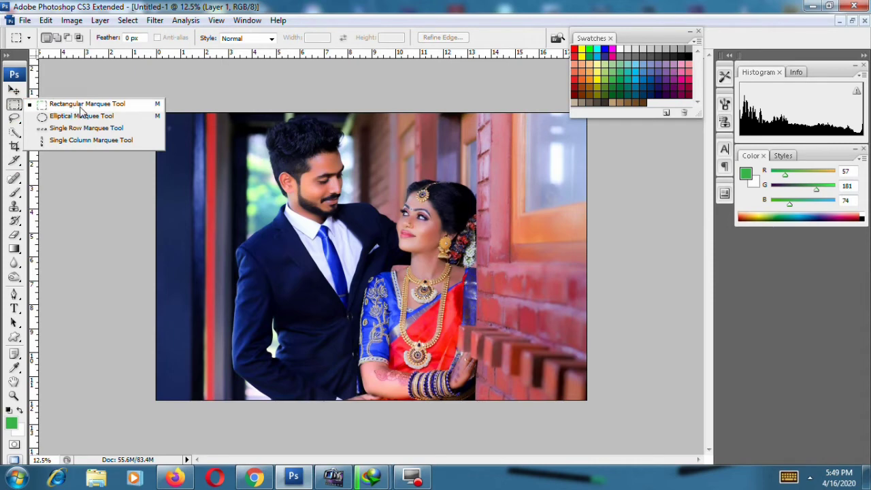
pyautogui.click(80, 105)
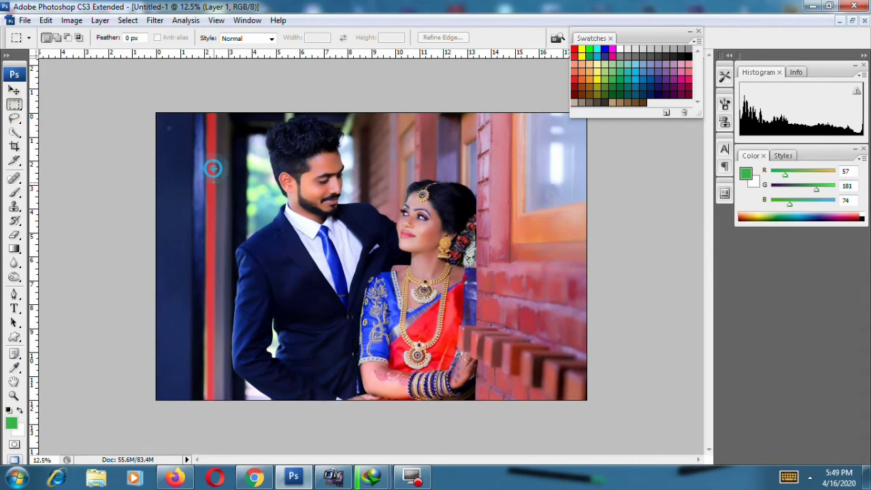
pyautogui.moveTo(213, 161); pyautogui.dragTo(254, 374)
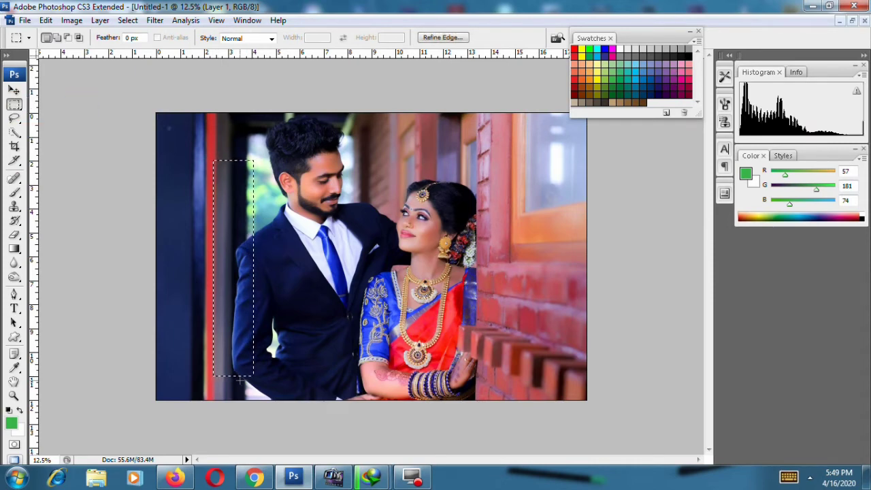
# Step: Show the Layers panel and add a new empty layer
pyautogui.press('F7')
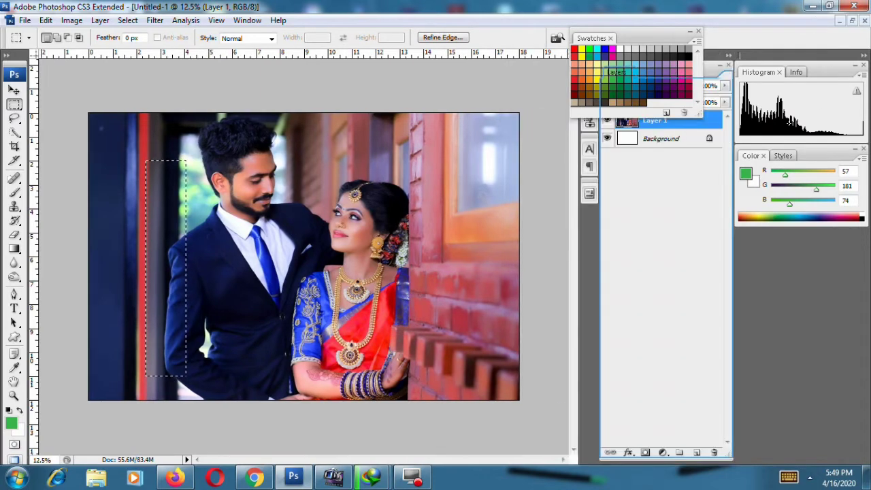
pyautogui.moveTo(722, 80); pyautogui.dragTo(789, 169)
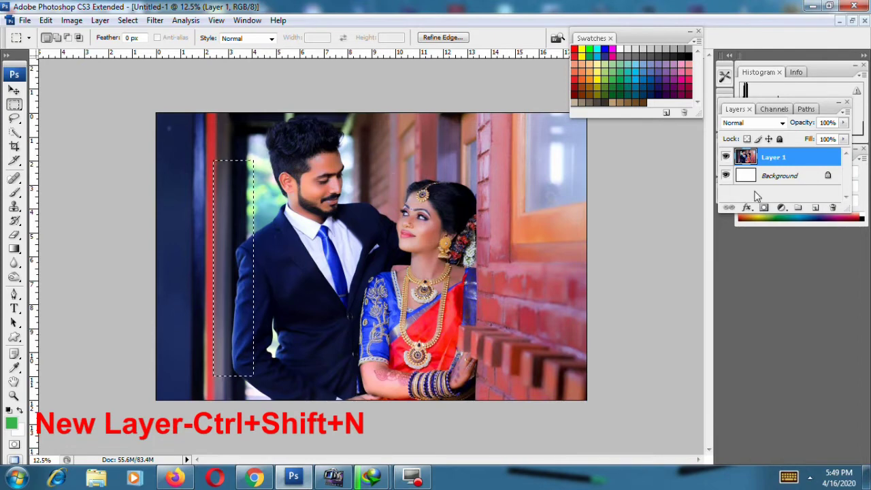
pyautogui.hotkey('ctrl', 'shift', 'n')
pyautogui.press('Return')
# Step: Fill the strip green on Layer 2, then narrow it and move it to the left edge and bottom
pyautogui.hotkey('alt', 'BackSpace')
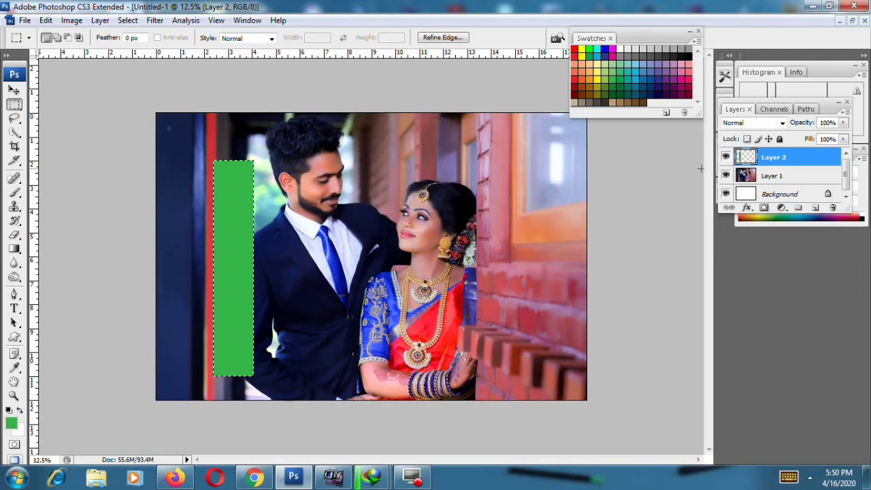
pyautogui.hotkey('ctrl', 't')
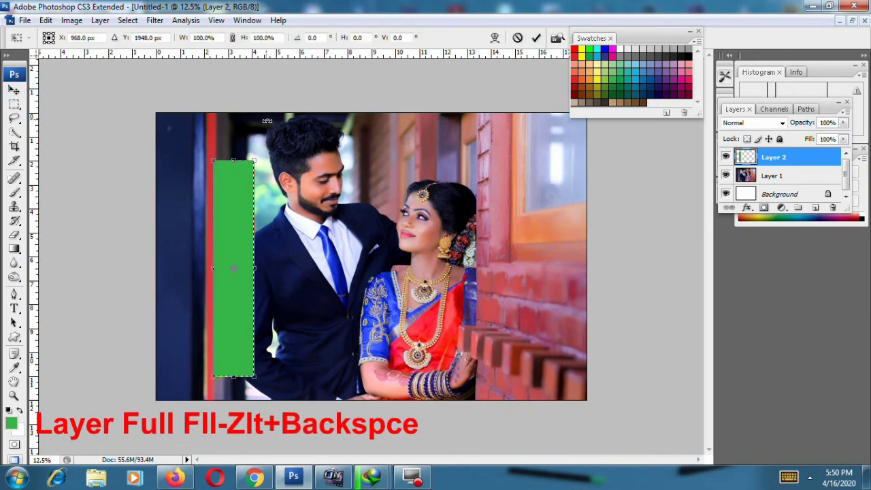
pyautogui.moveTo(253, 161); pyautogui.dragTo(253, 138)
pyautogui.moveTo(231, 187); pyautogui.dragTo(184, 224)
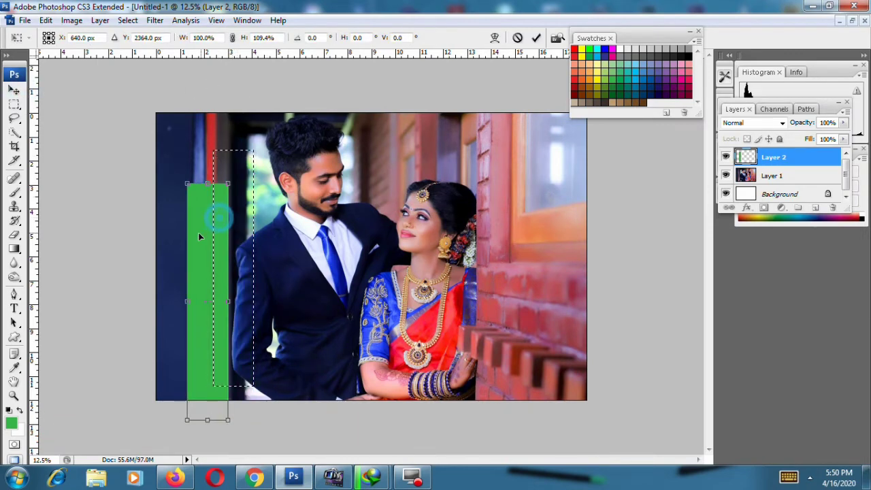
pyautogui.moveTo(186, 176); pyautogui.dragTo(185, 200)
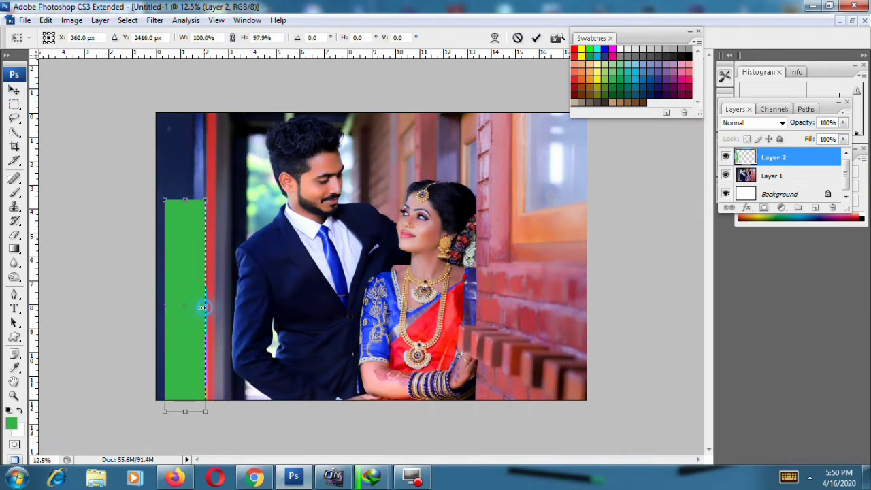
pyautogui.moveTo(202, 305); pyautogui.dragTo(192, 289)
pyautogui.press('Return')
pyautogui.press('m')
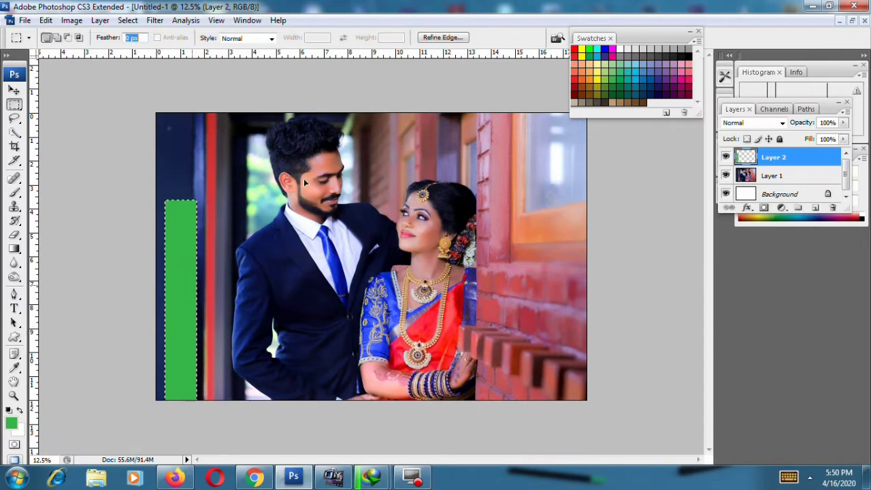
pyautogui.click(13, 90)
pyautogui.moveTo(185, 265); pyautogui.dragTo(185, 277)
# Step: Set Layer 2 fill to 0% and add a thicker white inside stroke
pyautogui.click(842, 139)
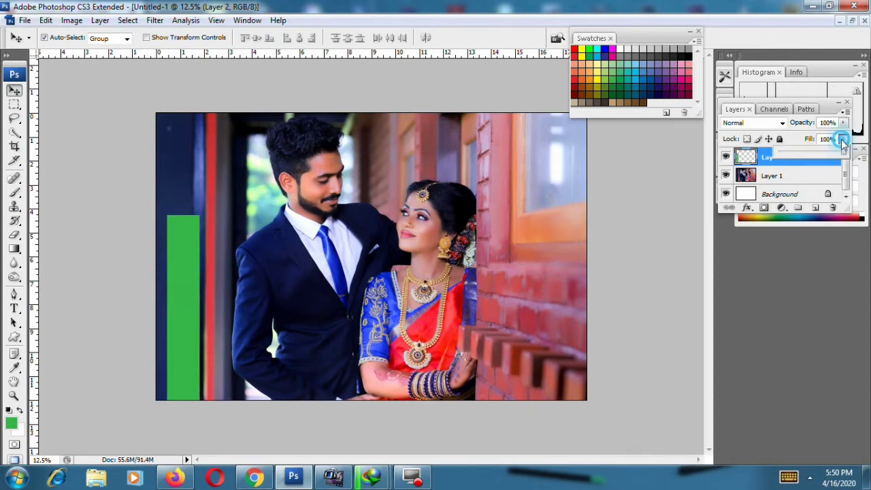
pyautogui.moveTo(842, 138); pyautogui.dragTo(606, 128)
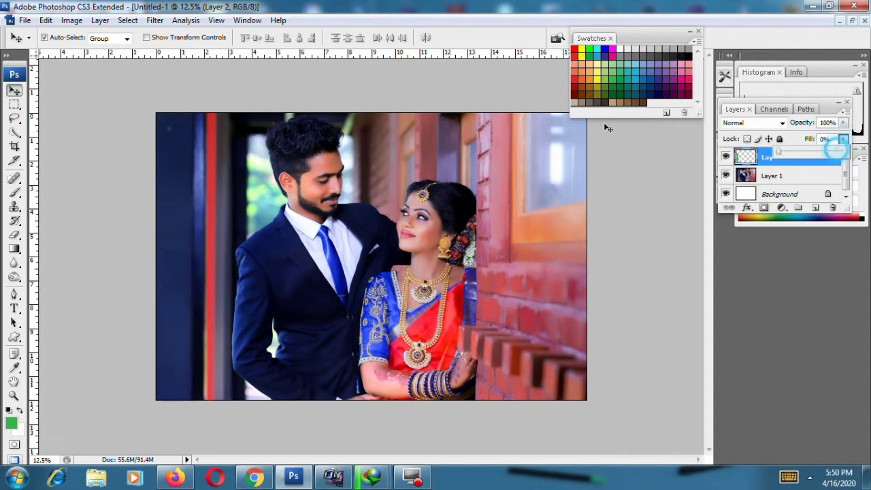
pyautogui.click(747, 211)
pyautogui.click(727, 363)
pyautogui.click(629, 265)
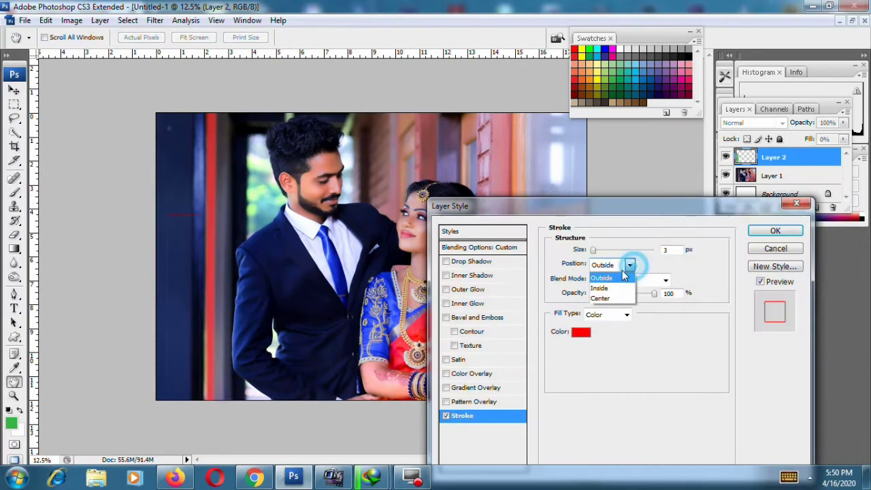
pyautogui.click(599, 287)
pyautogui.moveTo(593, 250); pyautogui.dragTo(599, 251)
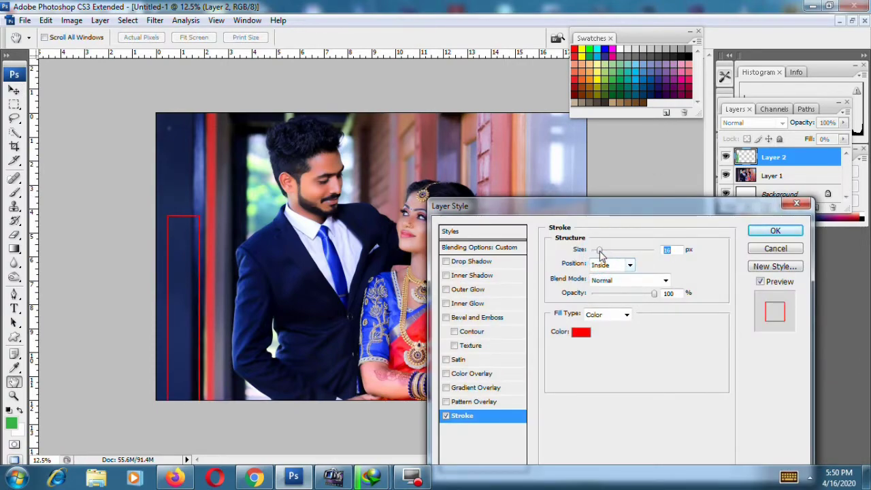
pyautogui.click(580, 331)
pyautogui.moveTo(471, 287); pyautogui.dragTo(288, 37)
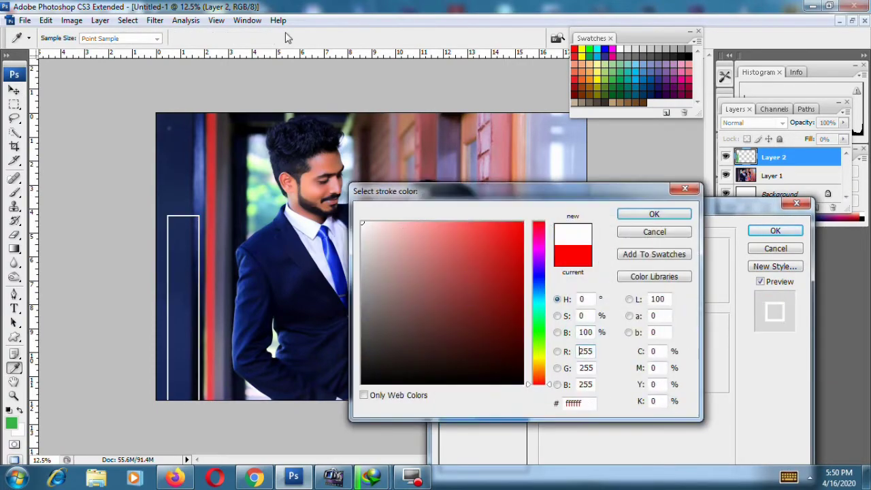
pyautogui.click(653, 214)
# Step: Add a drop shadow at 100% opacity with distance 0
pyautogui.click(476, 261)
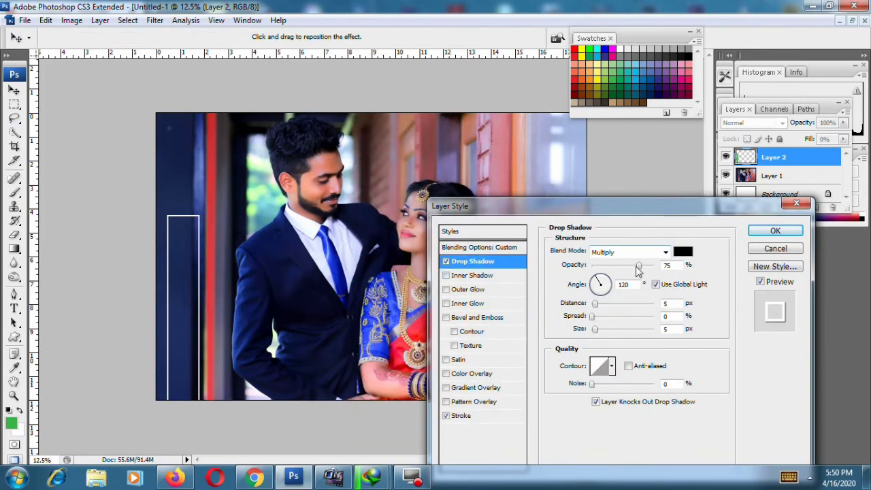
pyautogui.moveTo(637, 266); pyautogui.dragTo(654, 265)
pyautogui.moveTo(594, 303)
pyautogui.mouseDown()
pyautogui.moveTo(614, 303)
pyautogui.moveTo(630, 329)
pyautogui.moveTo(614, 317)
pyautogui.moveTo(649, 329)
pyautogui.moveTo(591, 304)
pyautogui.mouseUp()
pyautogui.moveTo(648, 328); pyautogui.dragTo(596, 317)
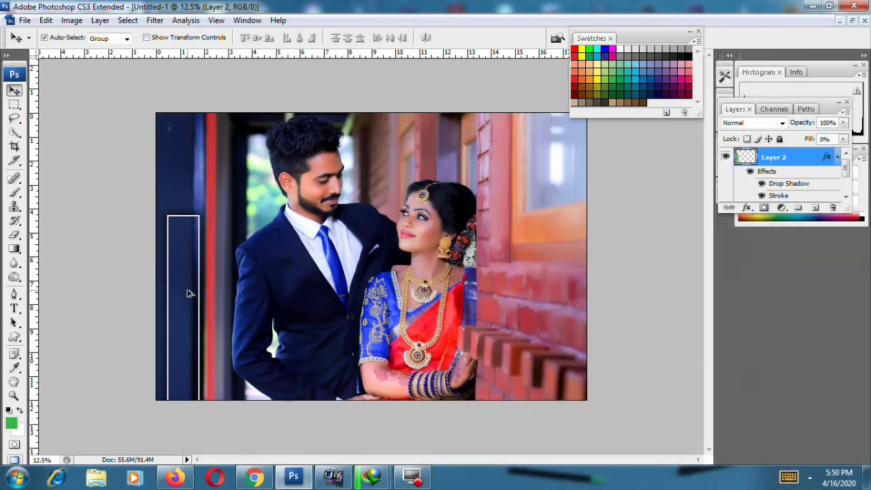
# Step: Duplicate the frame into high and low copies, stretching the upper one past the photo's top
pyautogui.moveTo(189, 294)
pyautogui.mouseDown()
pyautogui.moveTo(240, 225)
pyautogui.moveTo(227, 207)
pyautogui.mouseUp()
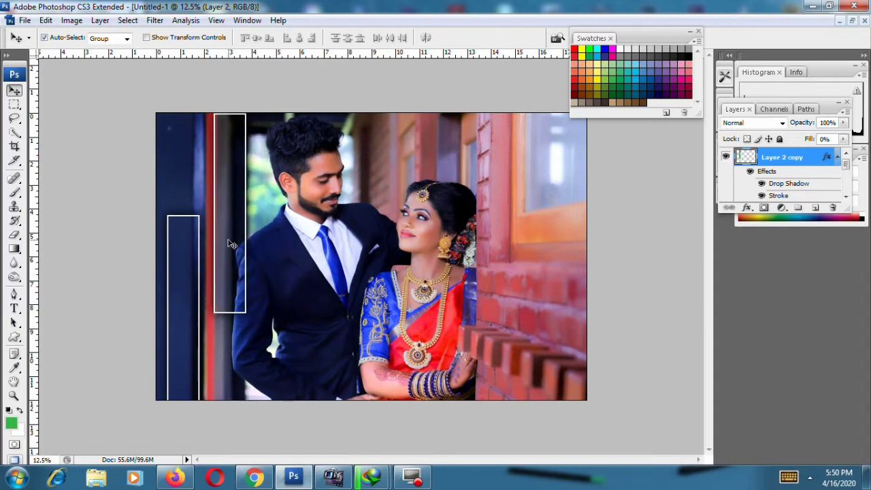
pyautogui.click(179, 278)
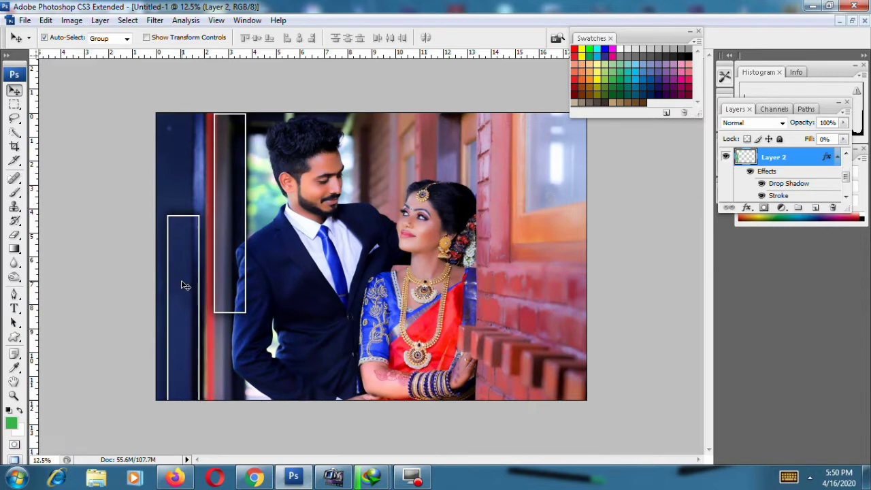
pyautogui.moveTo(182, 286); pyautogui.dragTo(275, 292)
pyautogui.click(230, 252)
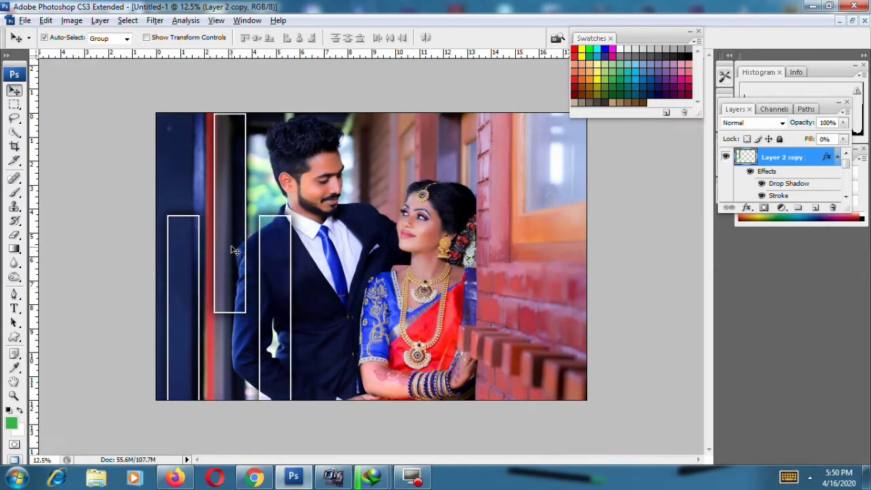
pyautogui.click(231, 170)
pyautogui.hotkey('ctrl', 't')
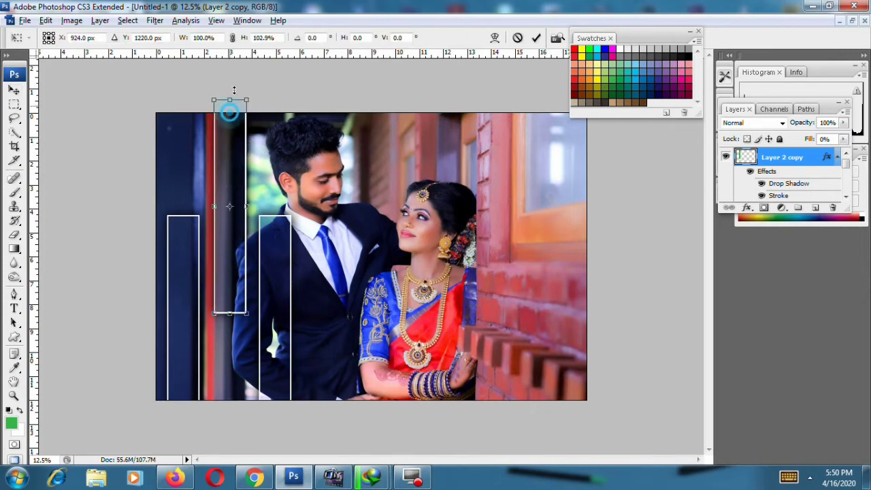
pyautogui.moveTo(230, 114); pyautogui.dragTo(229, 83)
pyautogui.press('Return')
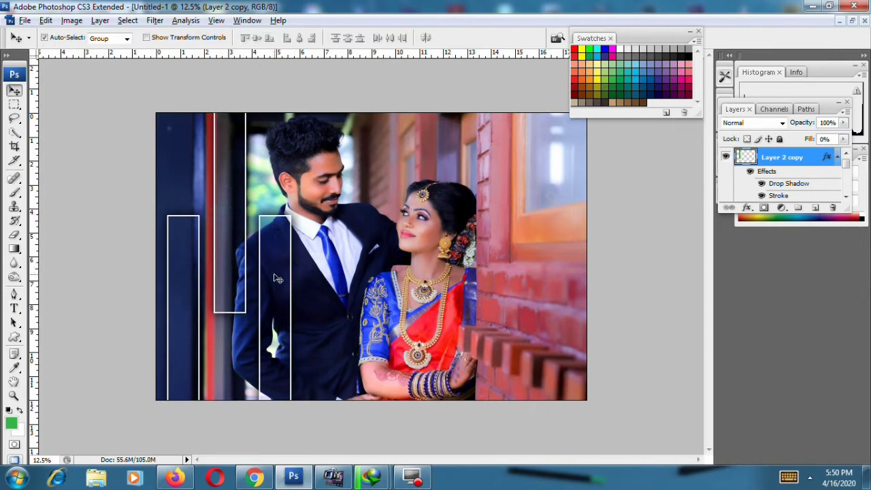
# Step: Copy the top-and-bottom frame pair further right across the photo
pyautogui.click(273, 279)
pyautogui.keyDown('shift'); pyautogui.click(229, 220); pyautogui.keyUp('shift')
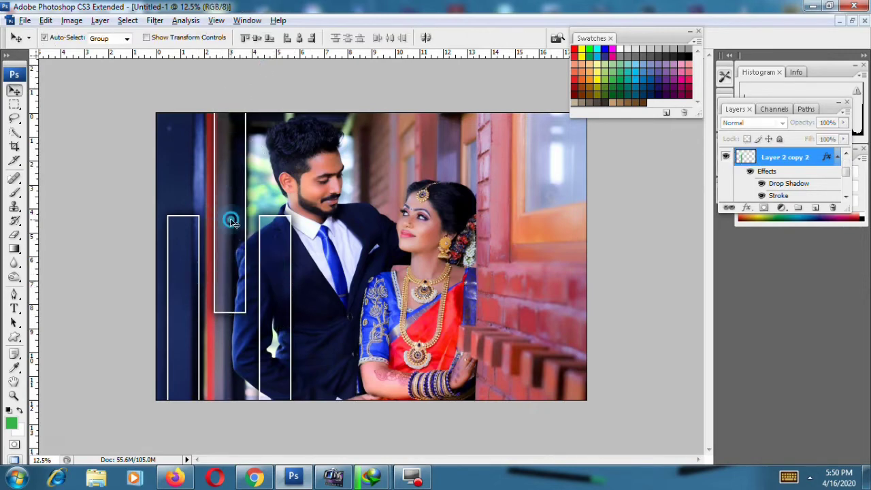
pyautogui.moveTo(197, 266)
pyautogui.mouseDown()
pyautogui.moveTo(302, 277)
pyautogui.moveTo(287, 277)
pyautogui.moveTo(496, 268)
pyautogui.mouseUp()
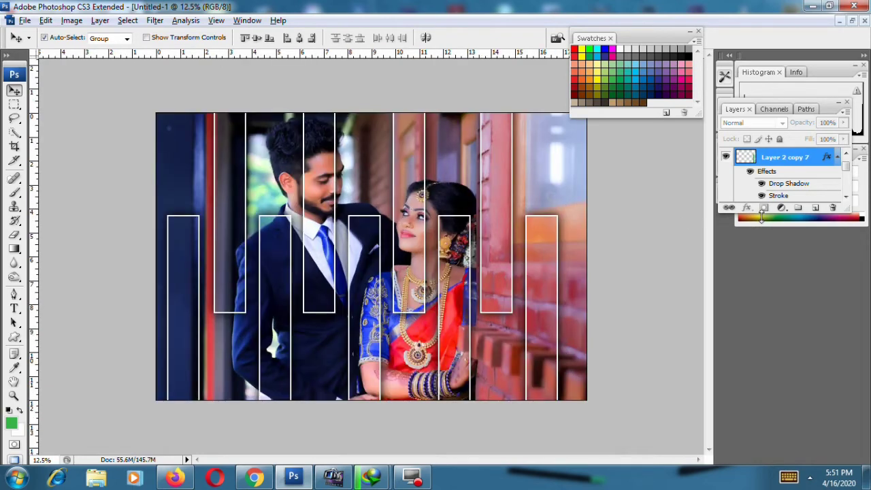
# Step: Select all frame layers from Layer 2 copy 8 down to Layer 2
pyautogui.moveTo(761, 216); pyautogui.dragTo(761, 425)
pyautogui.scroll(-2, 784, 371)
pyautogui.scroll(-3, 783, 371)
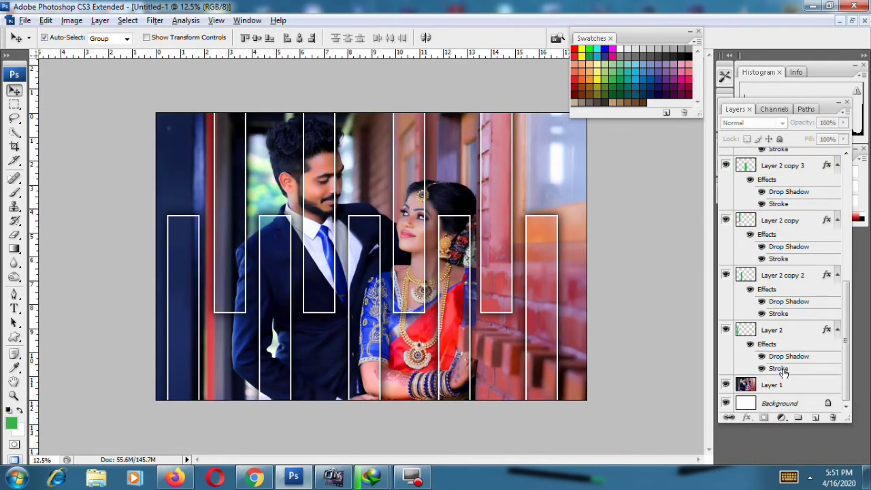
pyautogui.keyDown('shift'); pyautogui.click(794, 336); pyautogui.keyUp('shift')
pyautogui.scroll(5, 782, 279)
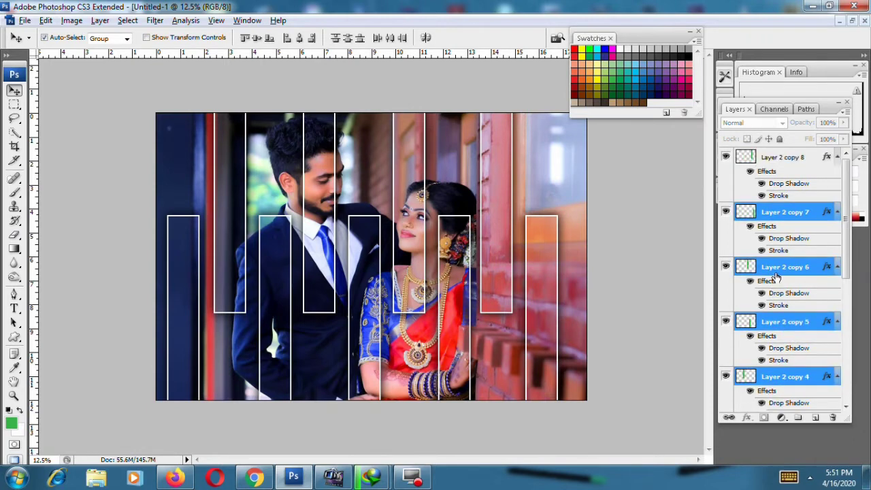
pyautogui.click(792, 157)
pyautogui.scroll(-5, 803, 321)
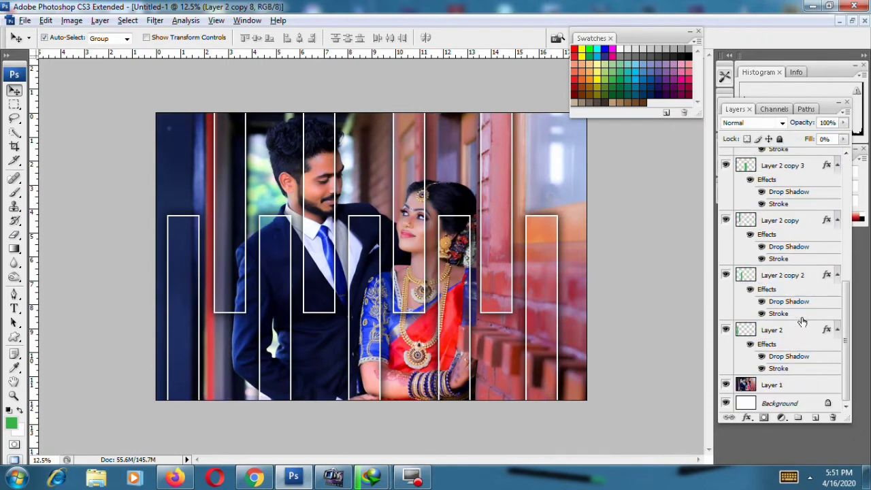
pyautogui.keyDown('shift'); pyautogui.click(796, 336); pyautogui.keyUp('shift')
pyautogui.scroll(5, 784, 212)
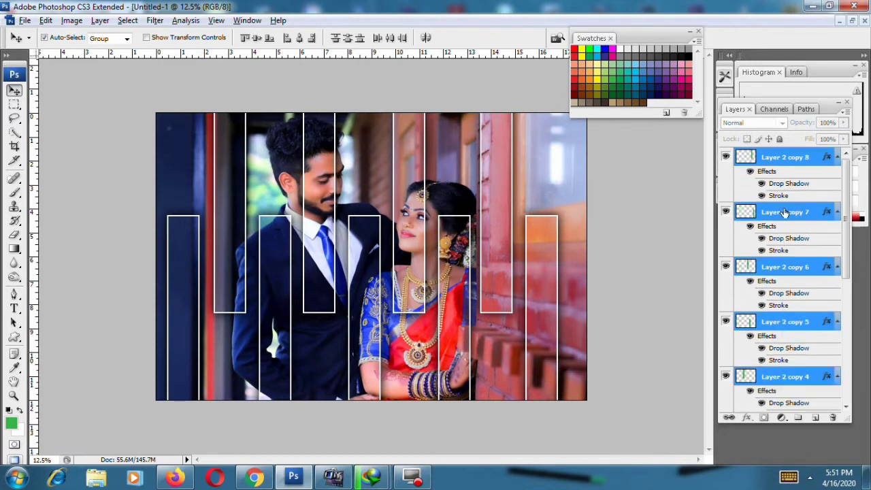
pyautogui.scroll(-5, 801, 306)
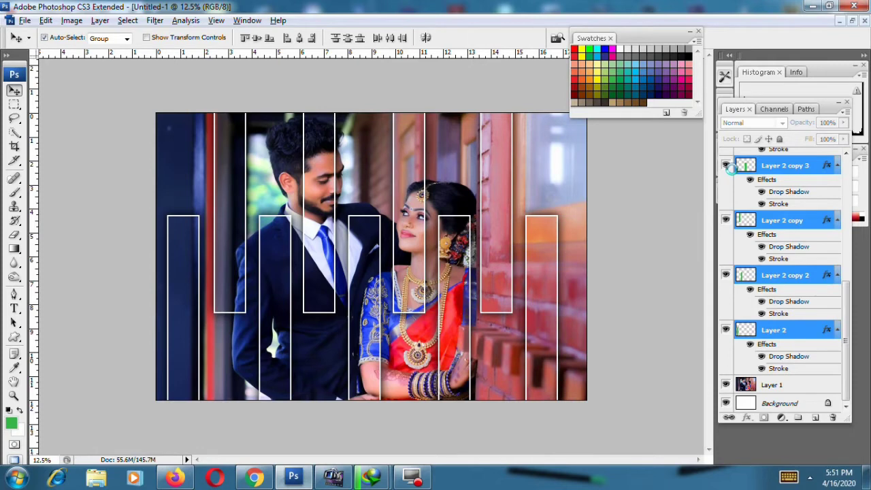
# Step: Merge the frame layers into one and duplicate the merged layer
pyautogui.hotkey('ctrl', 'e')
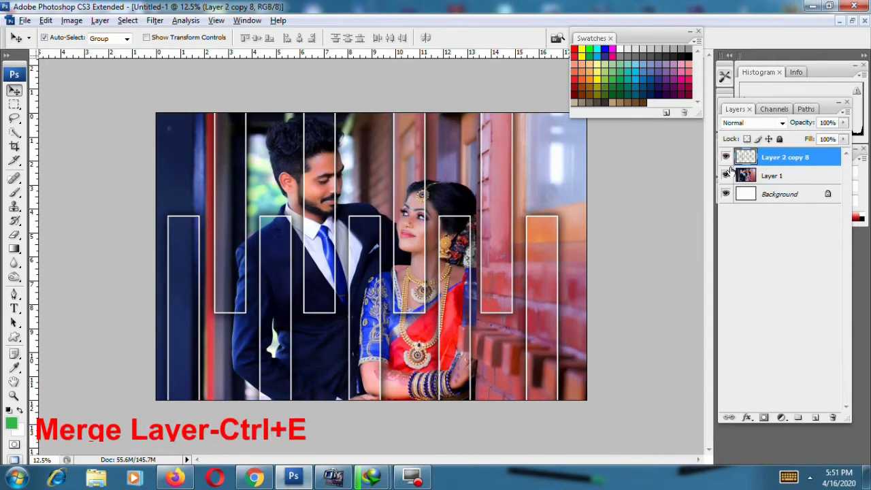
pyautogui.click(725, 159)
pyautogui.click(726, 160)
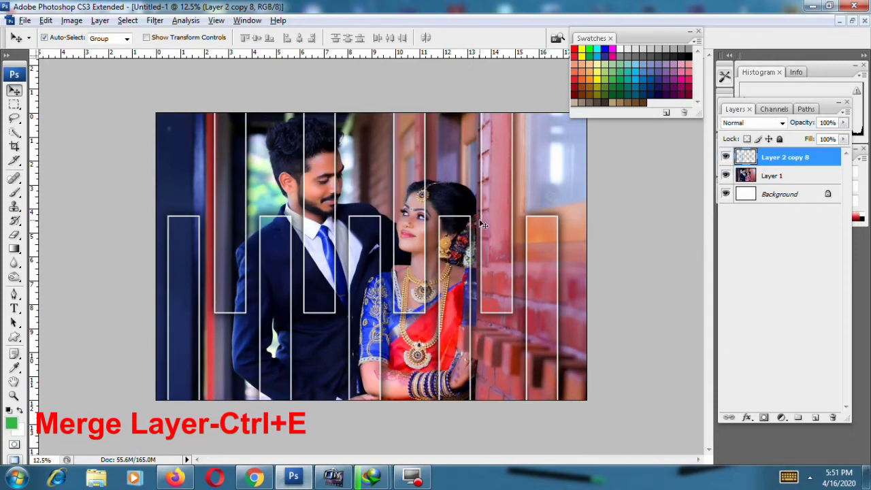
pyautogui.hotkey('ctrl', 'j')
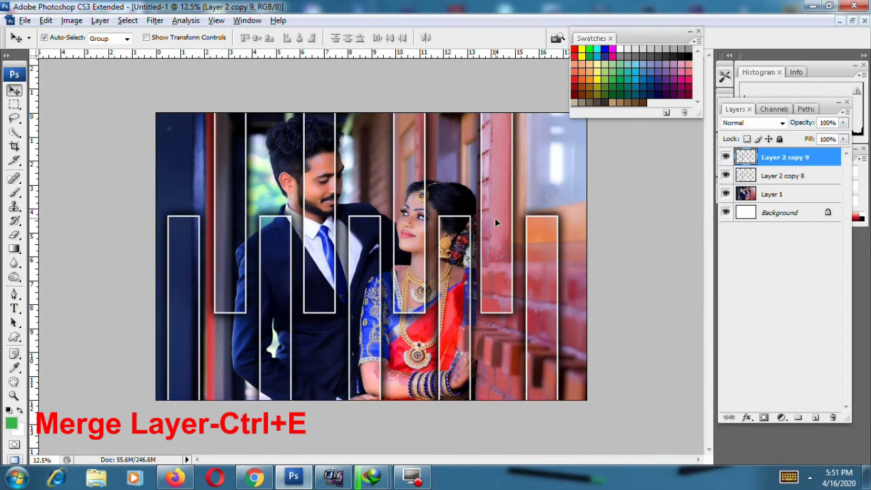
pyautogui.hotkey('ctrl', 't')
# Step: Rotate the frame copy 90° CW, move it to the left half, and Alt-drag a copy to the right
pyautogui.rightClick(470, 182)
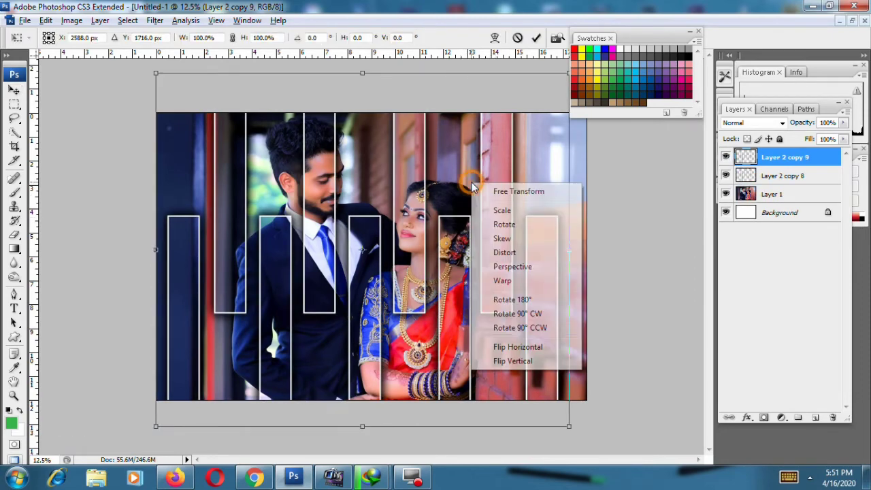
pyautogui.click(534, 315)
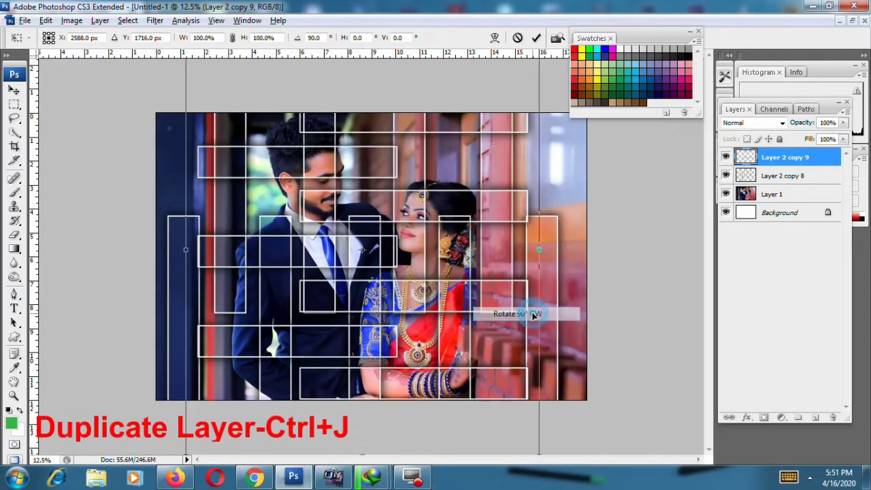
pyautogui.moveTo(389, 272); pyautogui.dragTo(304, 272)
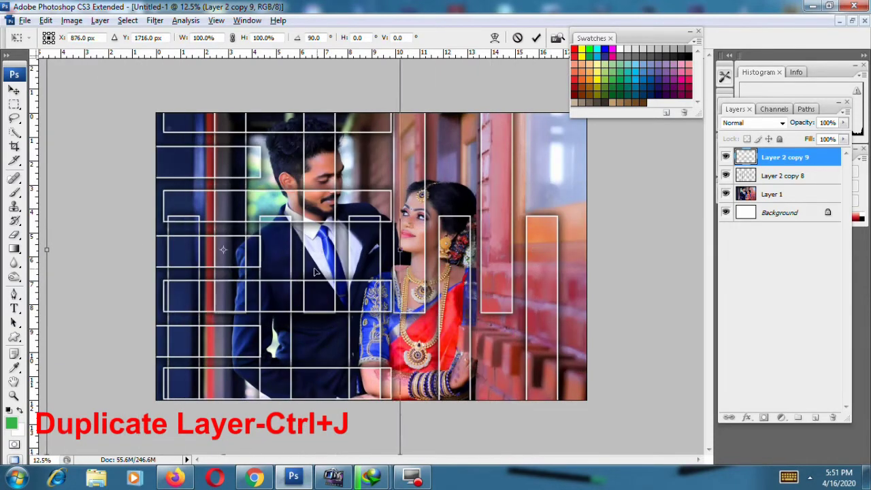
pyautogui.press('Return')
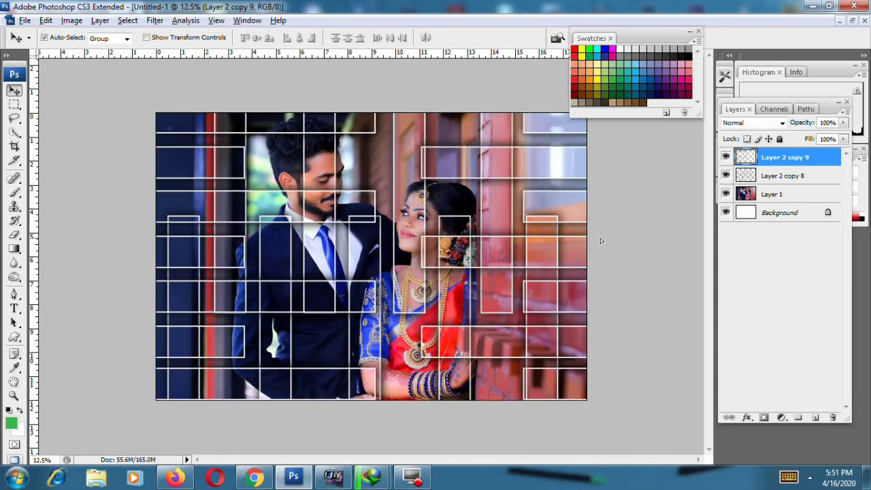
pyautogui.moveTo(588, 238); pyautogui.dragTo(591, 243)
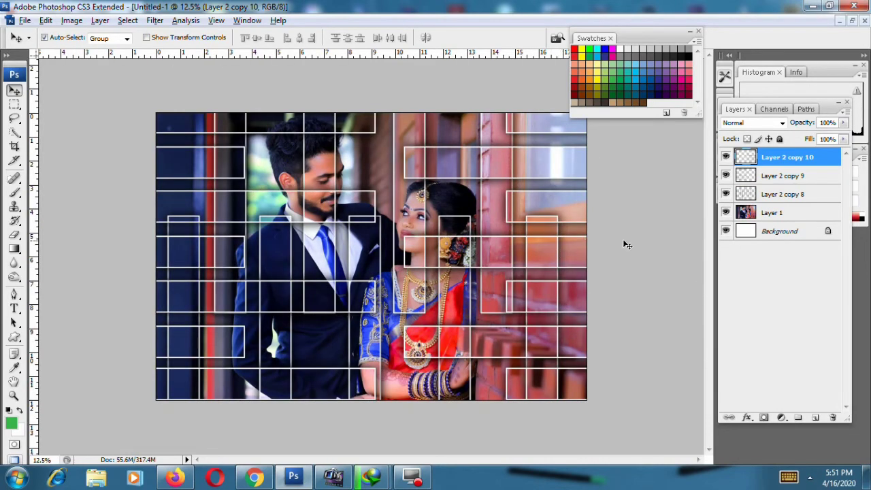
# Step: Test-transform the photo with the frames, then toggle the photo's visibility to inspect the grid
pyautogui.keyDown('ctrl'); pyautogui.click(776, 214); pyautogui.keyUp('ctrl')
pyautogui.hotkey('ctrl', 't')
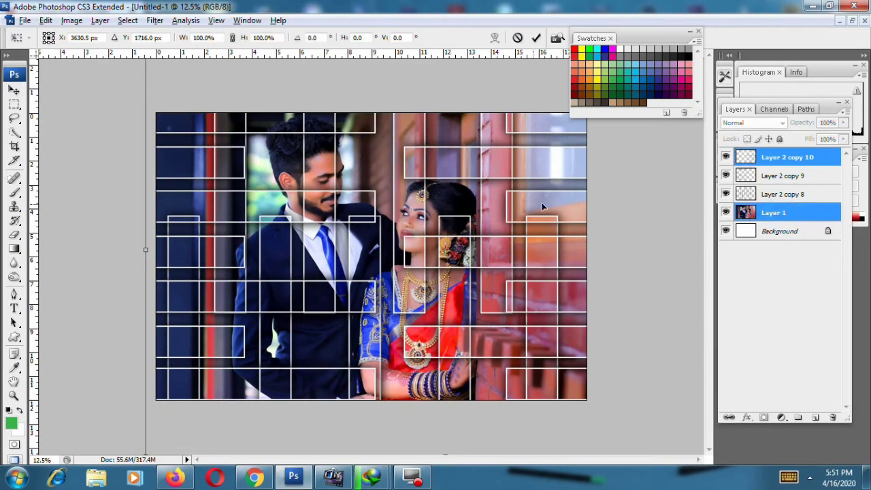
pyautogui.hotkey('ctrl', '-')
pyautogui.moveTo(559, 149); pyautogui.dragTo(545, 159)
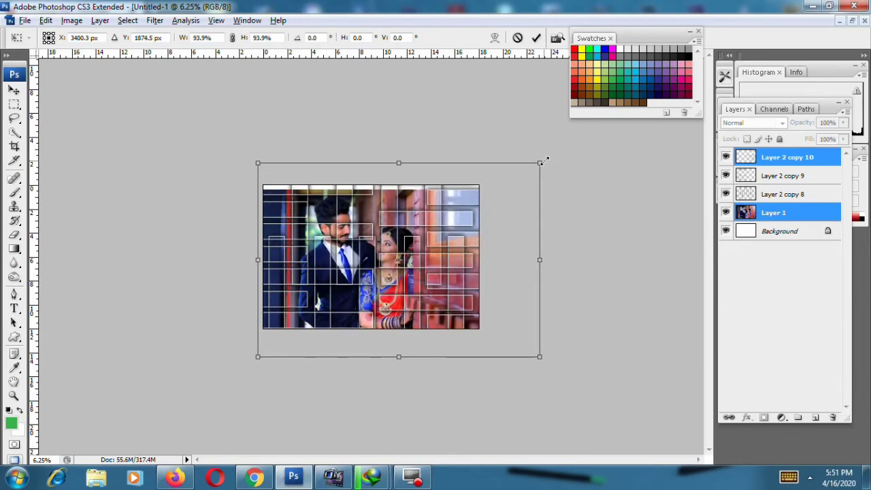
pyautogui.press('Return')
pyautogui.hotkey('ctrl', '+')
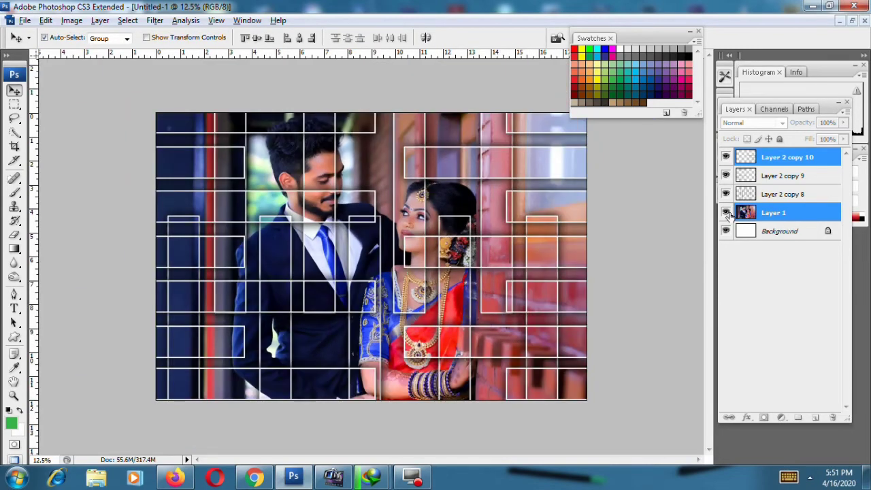
pyautogui.click(725, 212)
pyautogui.doubleClick(725, 212)
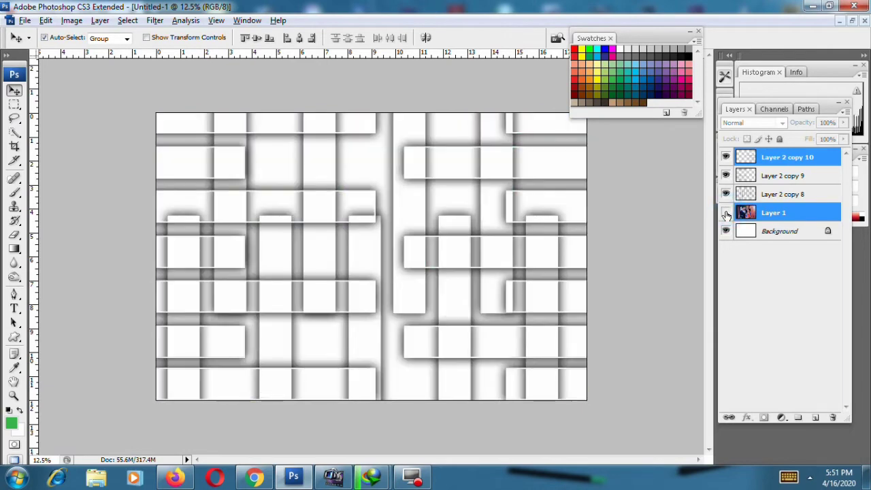
pyautogui.click(725, 213)
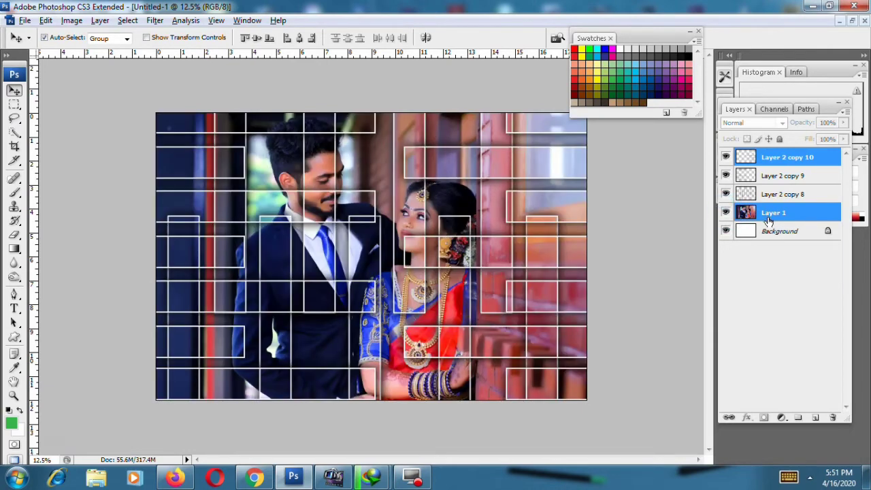
# Step: Unlock Background as Layer 0, duplicate Layer 1, and raise the copy above the frame layers
pyautogui.doubleClick(782, 232)
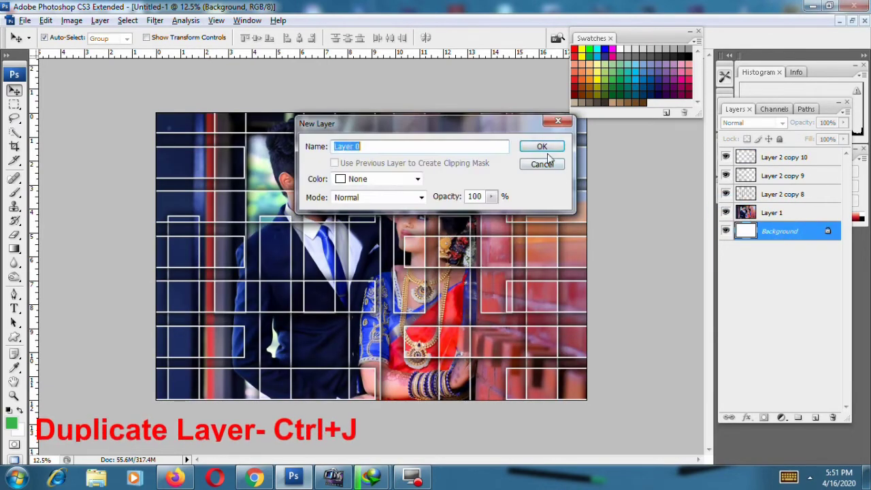
pyautogui.click(551, 147)
pyautogui.click(797, 215)
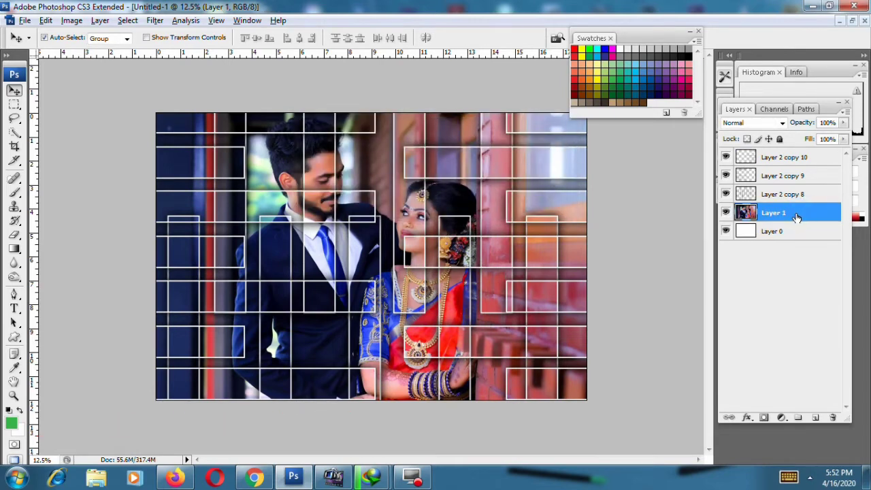
pyautogui.hotkey('ctrl', 'j')
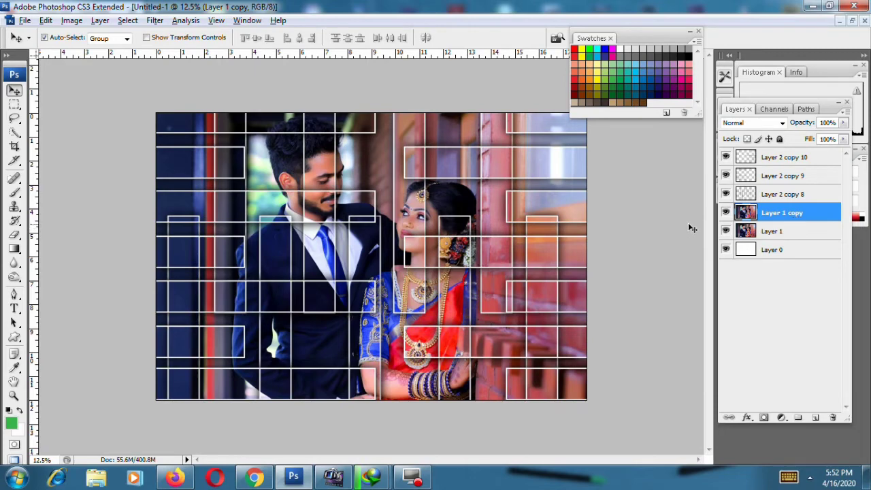
pyautogui.hotkey('ctrl', ']')
pyautogui.hotkey('ctrl', ']')
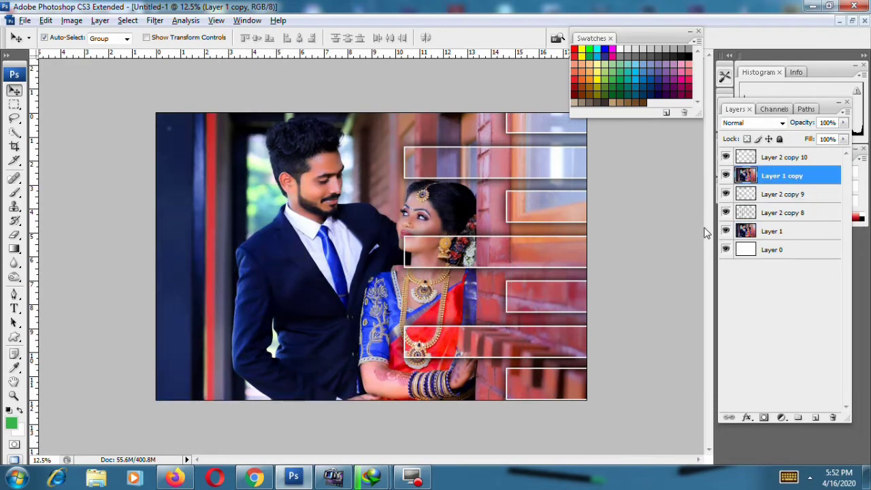
pyautogui.hotkey('ctrl', ']')
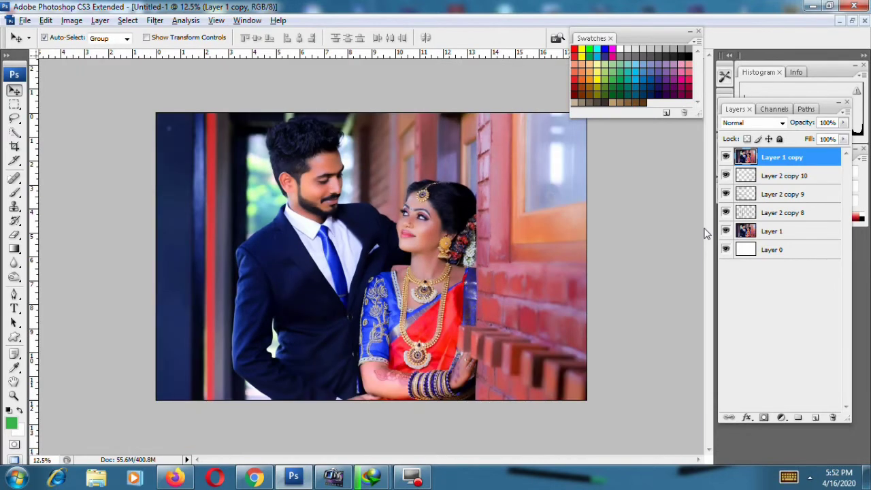
# Step: Add a layer mask to Layer 1 copy and brush-paint the mask over the upper-right area
pyautogui.click(764, 417)
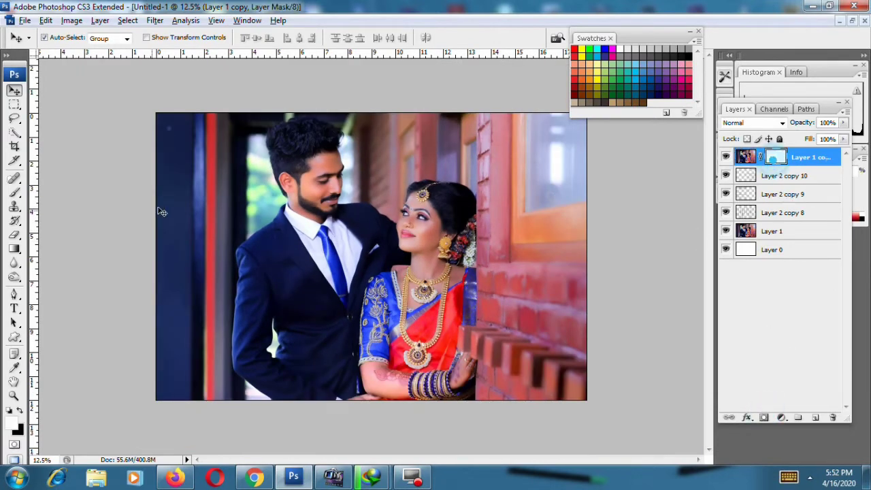
pyautogui.click(15, 192)
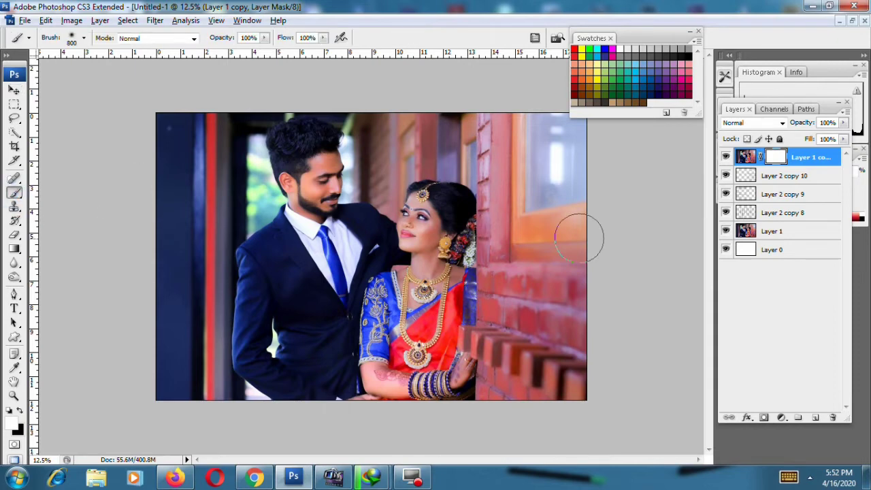
pyautogui.press(']')
pyautogui.press(']')
pyautogui.press(']')
pyautogui.press(']')
pyautogui.press(']')
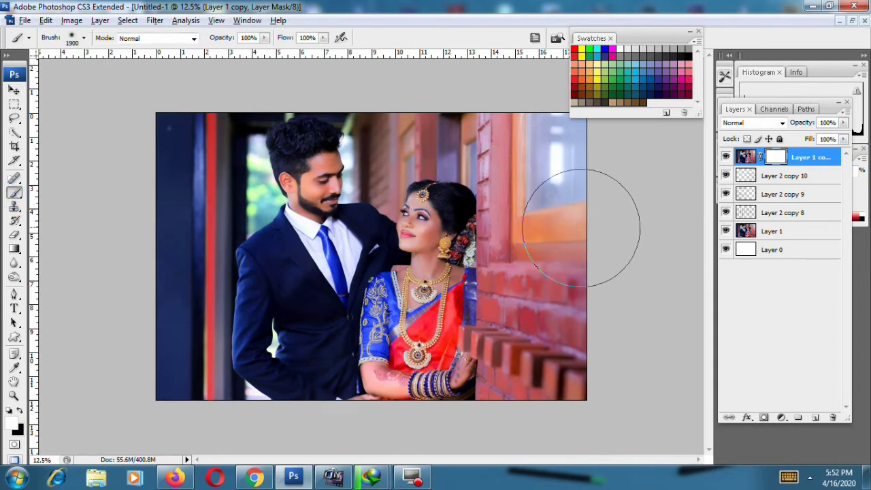
pyautogui.press('[')
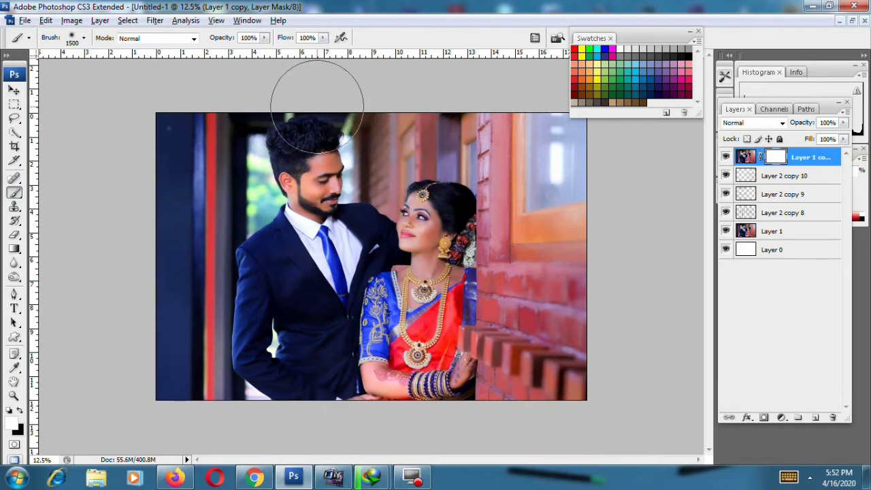
pyautogui.click(83, 39)
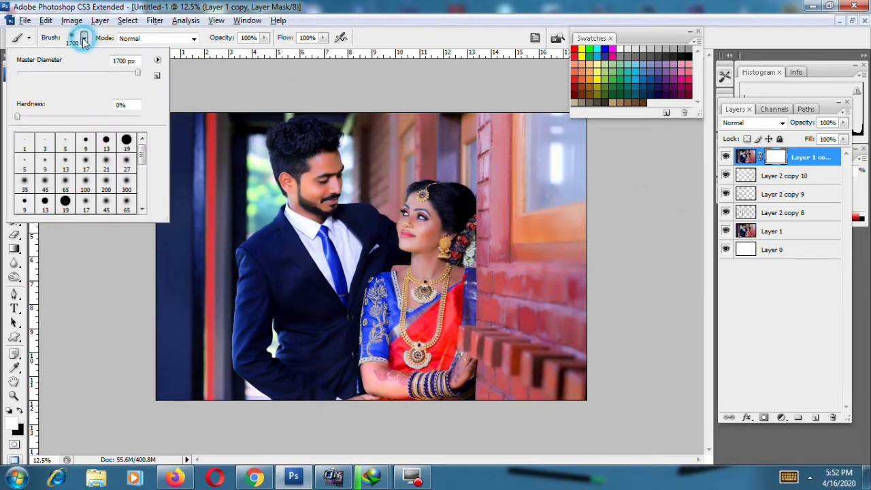
pyautogui.click(87, 166)
pyautogui.click(598, 155)
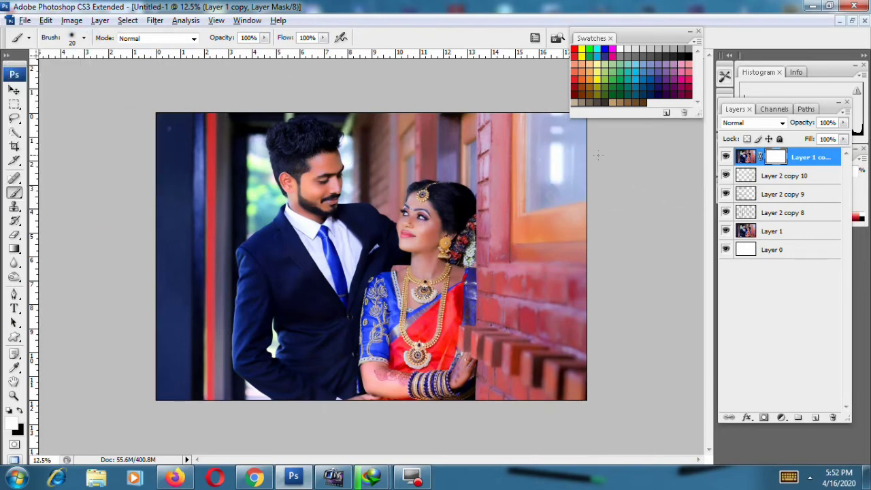
pyautogui.press(']')
pyautogui.press(']')
pyautogui.press(']')
pyautogui.moveTo(583, 155)
pyautogui.mouseDown()
pyautogui.moveTo(590, 143)
pyautogui.moveTo(369, 453)
pyautogui.moveTo(184, 447)
pyautogui.moveTo(146, 356)
pyautogui.moveTo(134, 264)
pyautogui.moveTo(136, 145)
pyautogui.moveTo(204, 116)
pyautogui.mouseUp()
# Step: Erase on the mask with swapped colours to reveal grid frames along the top edge
pyautogui.press('p')
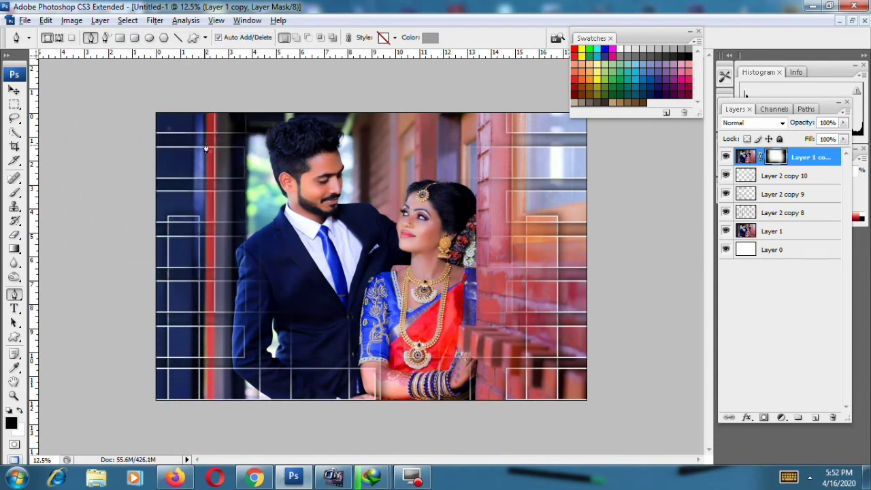
pyautogui.click(13, 234)
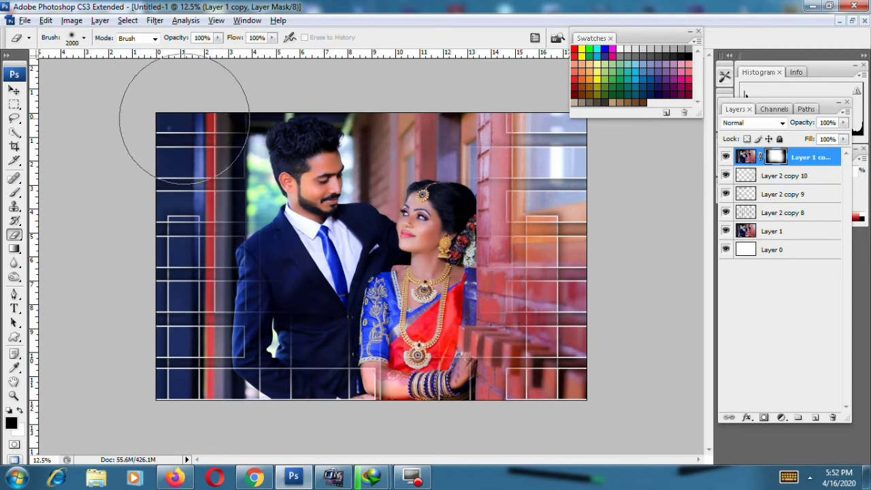
pyautogui.press('[')
pyautogui.press('[')
pyautogui.press('[')
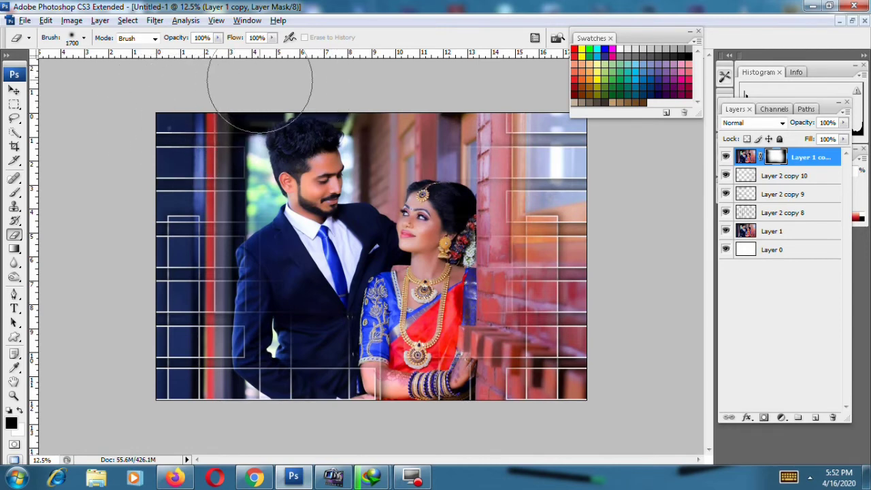
pyautogui.press('x')
pyautogui.moveTo(248, 82)
pyautogui.mouseDown()
pyautogui.moveTo(332, 74)
pyautogui.moveTo(558, 252)
pyautogui.moveTo(372, 449)
pyautogui.moveTo(154, 364)
pyautogui.moveTo(428, 115)
pyautogui.moveTo(592, 204)
pyautogui.mouseUp()
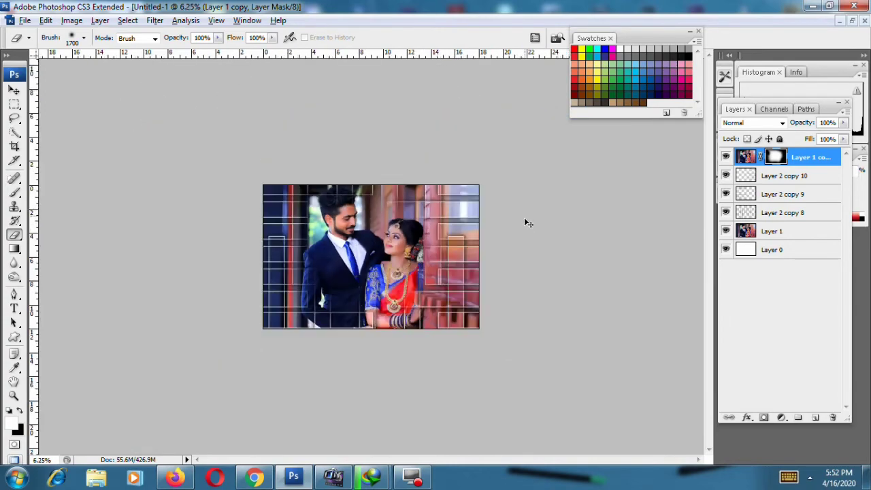
# Step: Duplicate Layer 1 and desaturate the new Layer 1 copy 2 to black-and-white with Ctrl+Shift+U
pyautogui.click(14, 91)
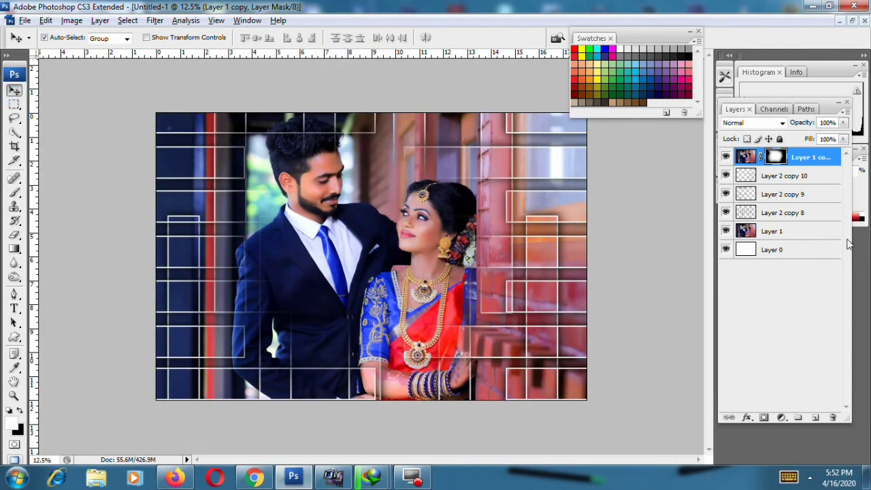
pyautogui.click(809, 232)
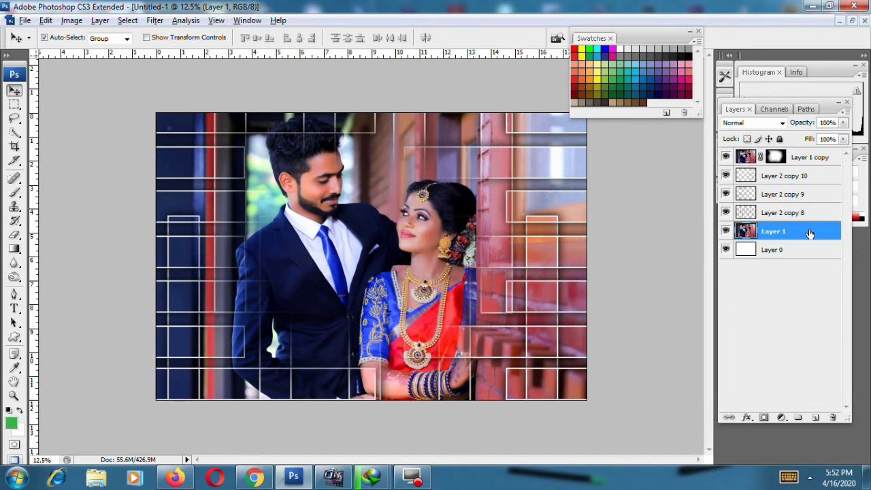
pyautogui.hotkey('ctrl', 'j')
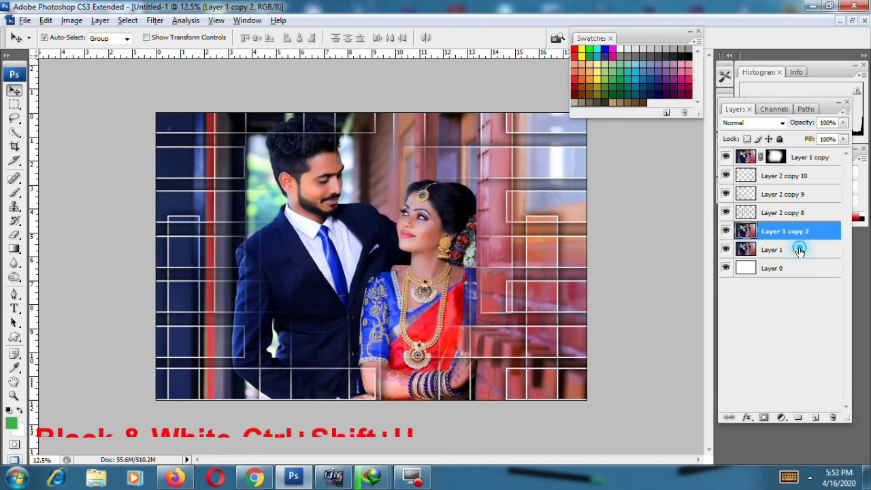
pyautogui.click(792, 249)
pyautogui.click(803, 233)
pyautogui.click(805, 232)
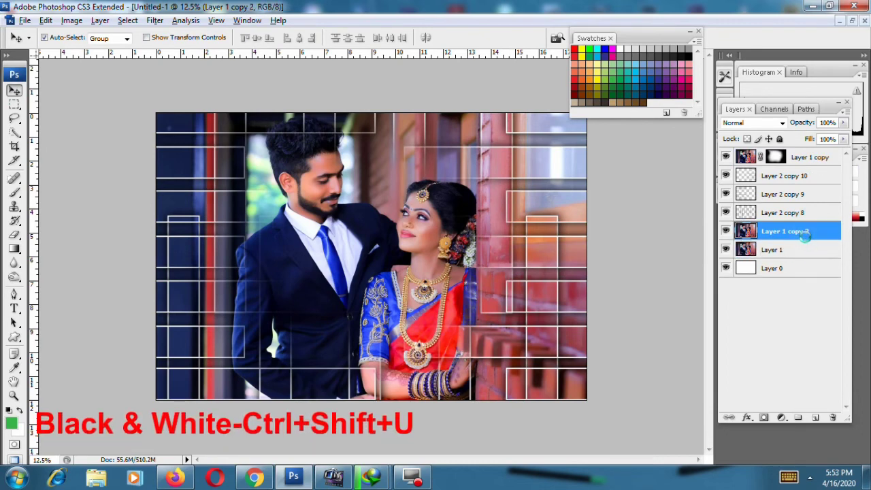
pyautogui.hotkey('ctrl', 'shift', 'u')
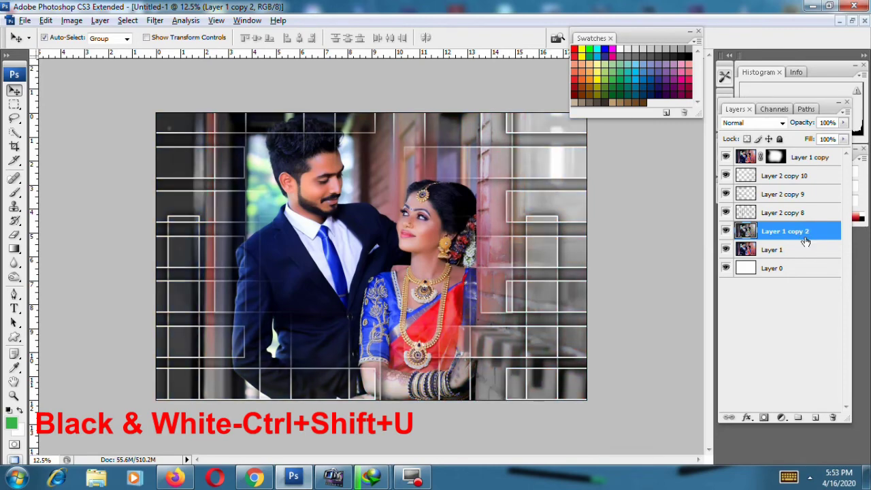
pyautogui.hotkey('ctrl', '+')
pyautogui.click(439, 221)
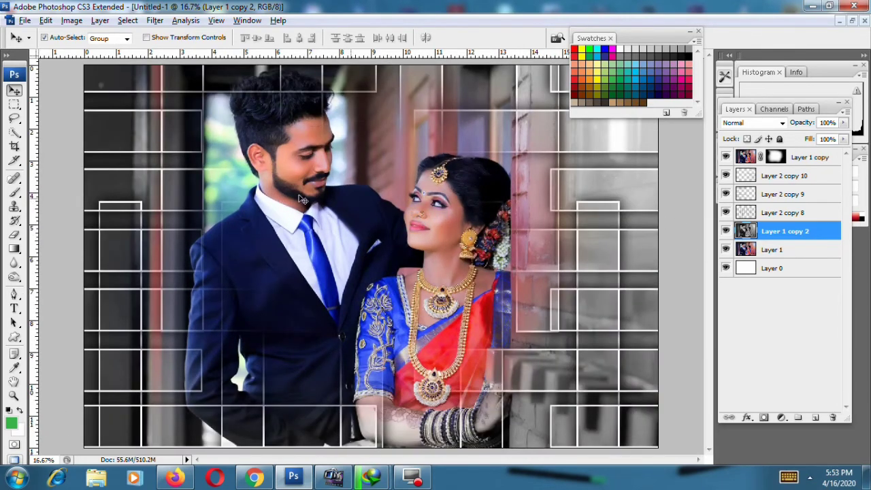
# Step: Apply Levels to Layer 1 copy, raising the shadow input to 13
pyautogui.click(786, 176)
pyautogui.click(725, 175)
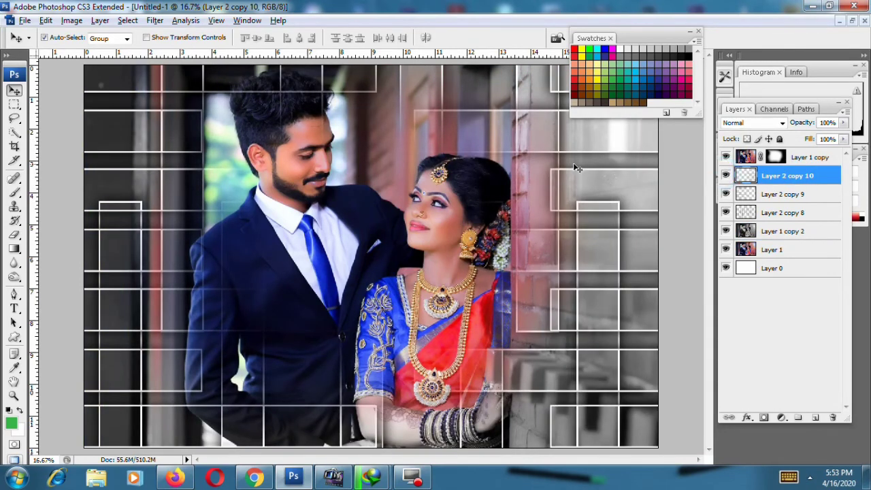
pyautogui.hotkey('ctrl', '-')
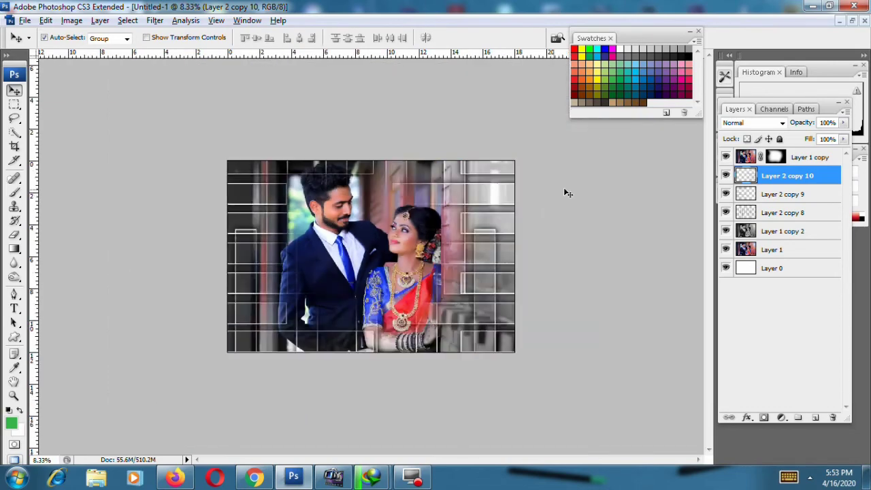
pyautogui.hotkey('ctrl', '+')
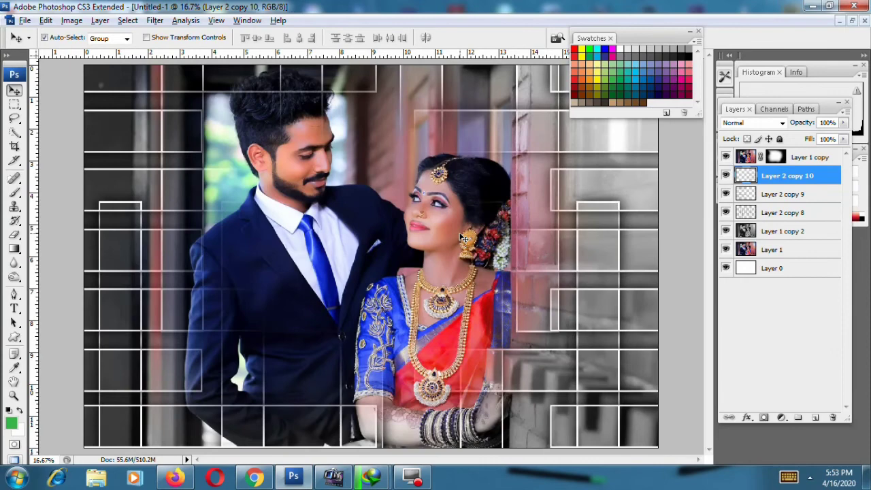
pyautogui.click(433, 257)
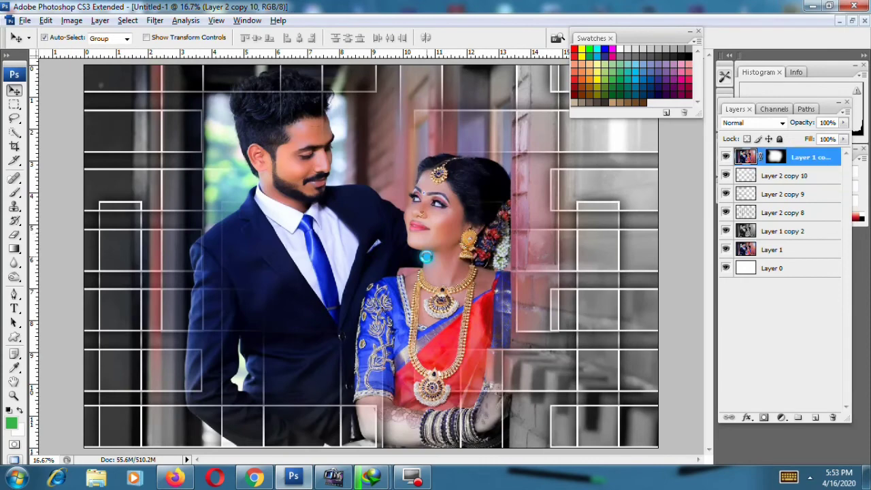
pyautogui.hotkey('ctrl', 'l')
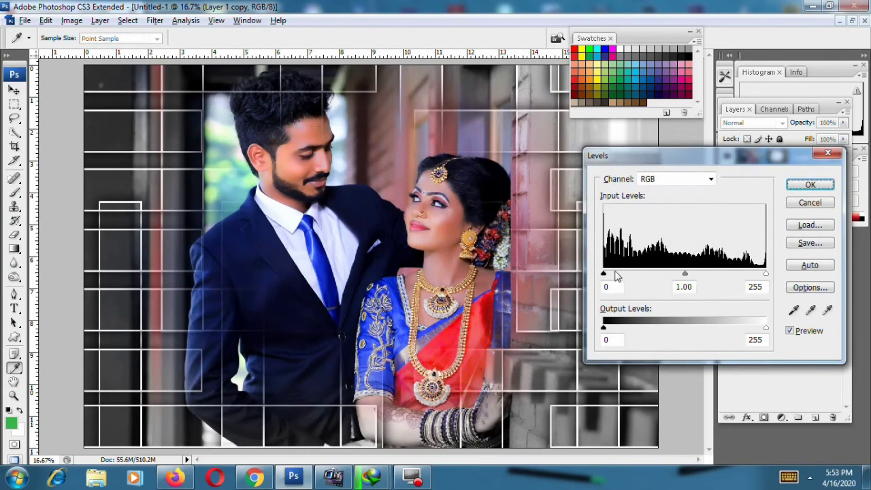
pyautogui.moveTo(603, 273); pyautogui.dragTo(614, 274)
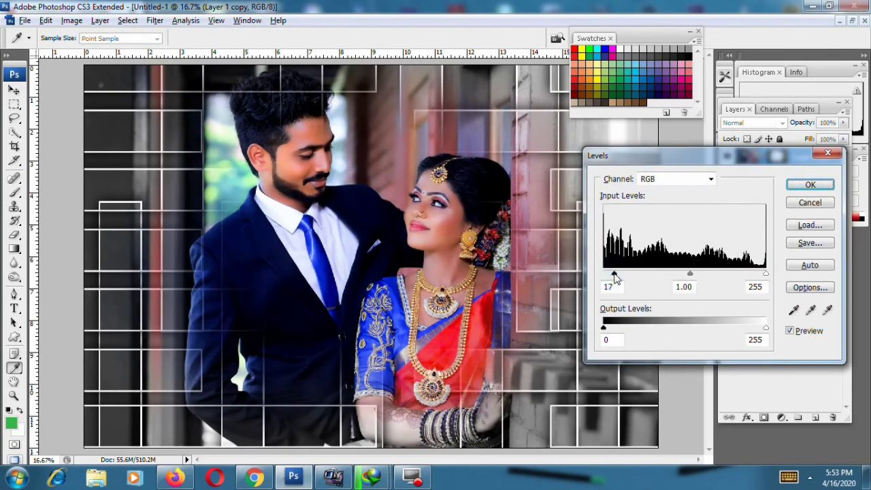
pyautogui.click(809, 185)
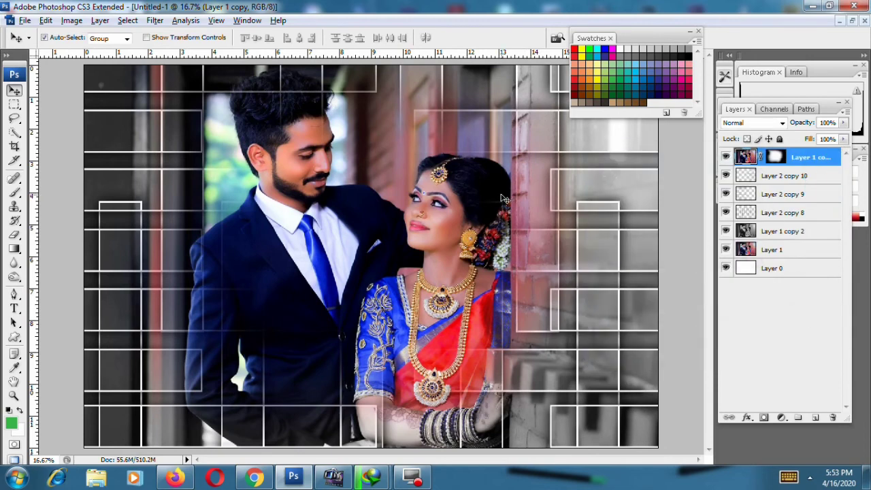